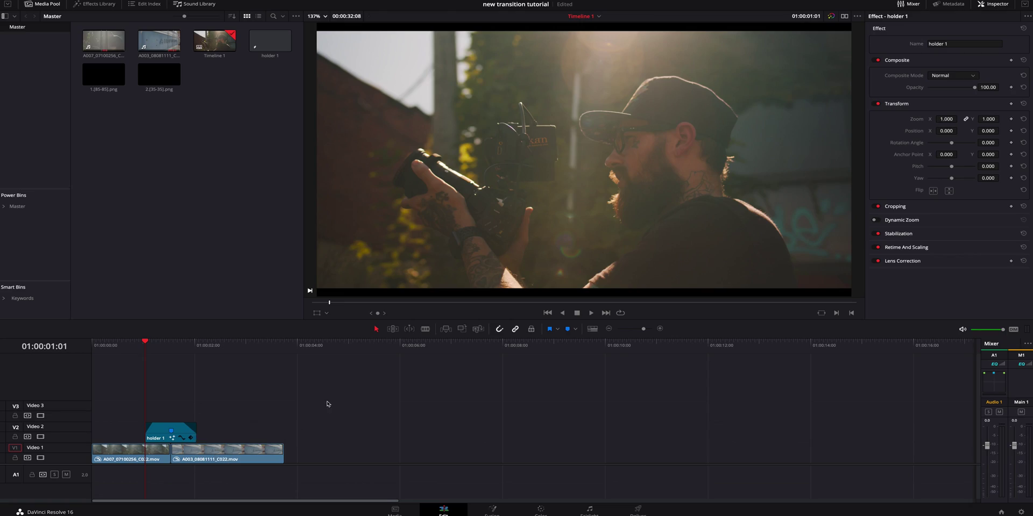
Step: Select all three timeline clips and delete them
drag(327, 403, 121, 488)
key(Delete)
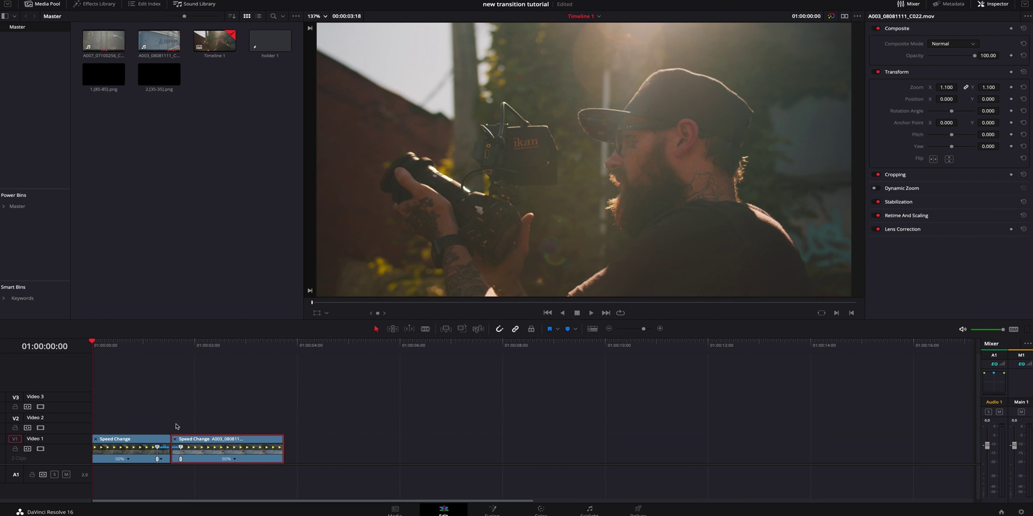
Step: Play back the two-shot edit through the cut
key(space)
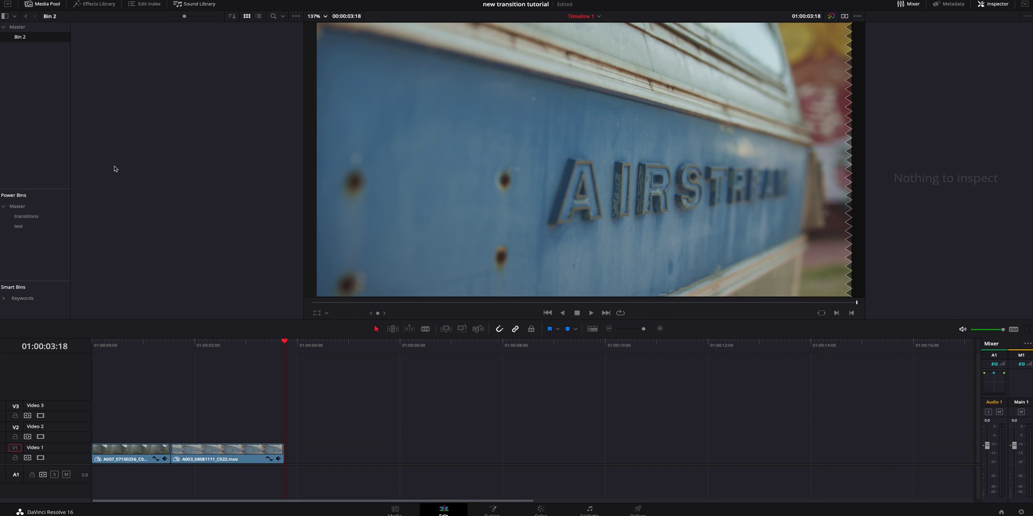
Step: Place the holder 1 adjustment clip from the test power bin onto Video 2 and preview
click(18, 226)
click(162, 39)
click(103, 40)
drag(103, 40, 155, 437)
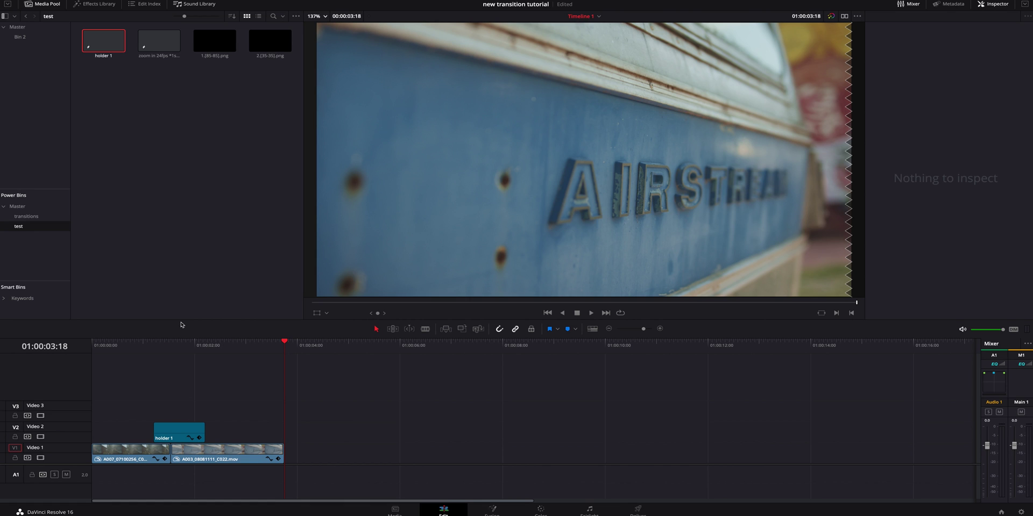
drag(161, 433, 95, 430)
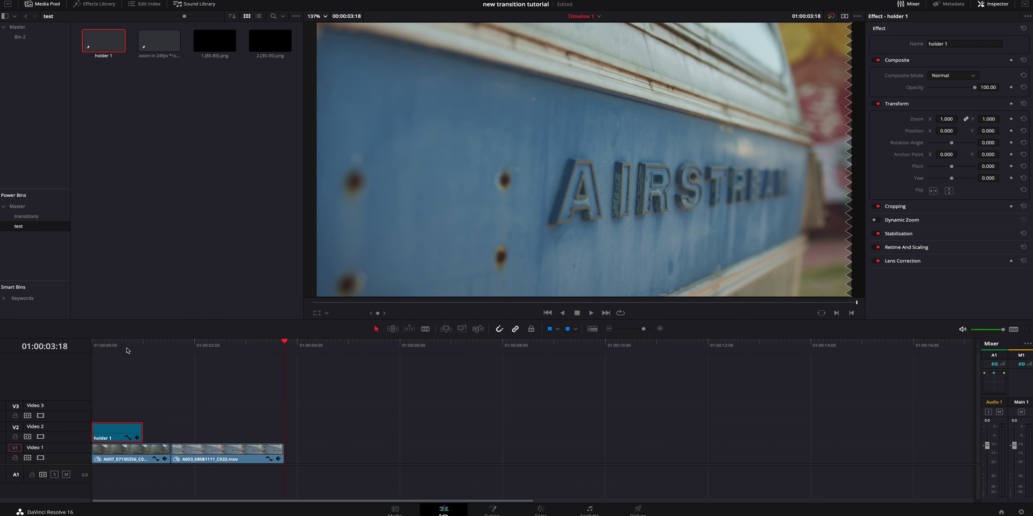
drag(127, 350, 84, 353)
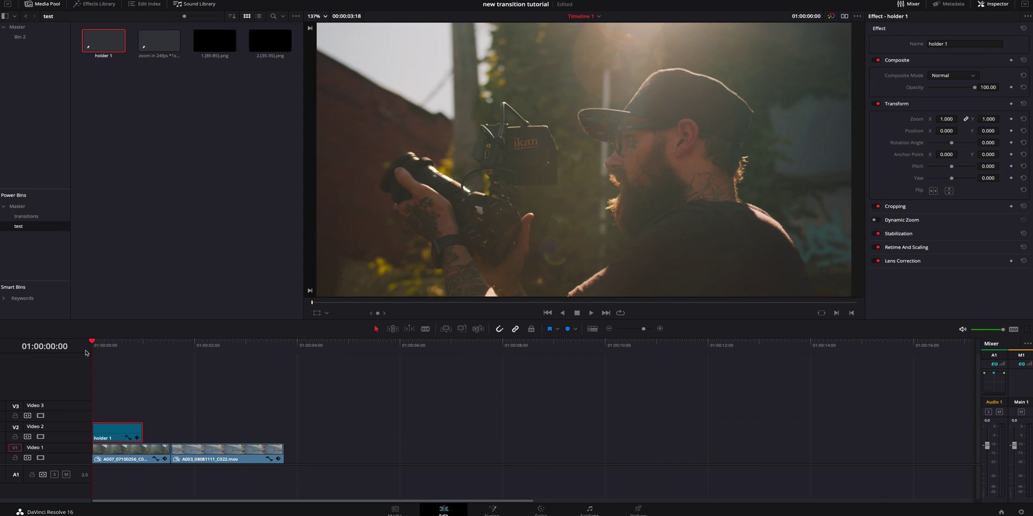
key(space)
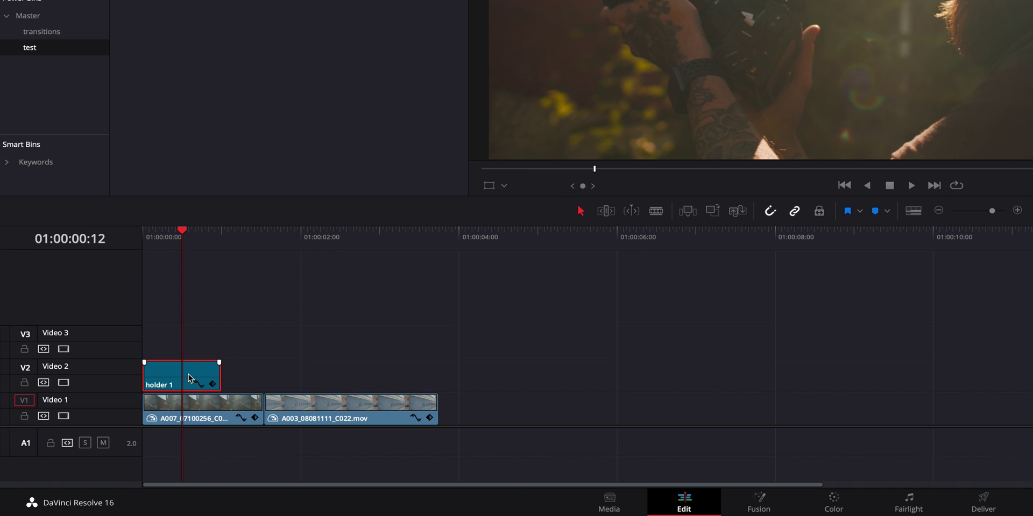
Step: Slide holder 1 so its midpoint marker lines up with the cut between the shots
double_click(185, 373)
click(265, 347)
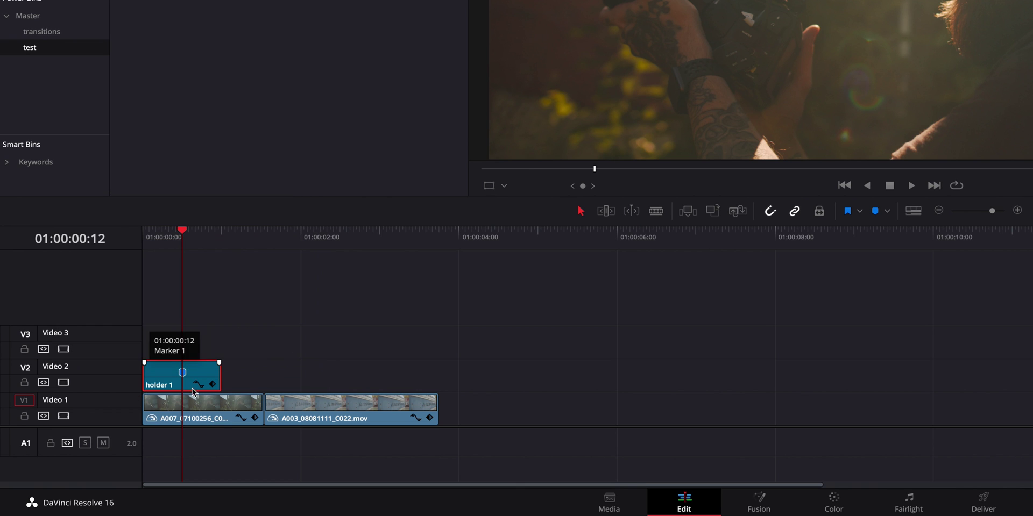
drag(198, 380, 283, 383)
click(173, 348)
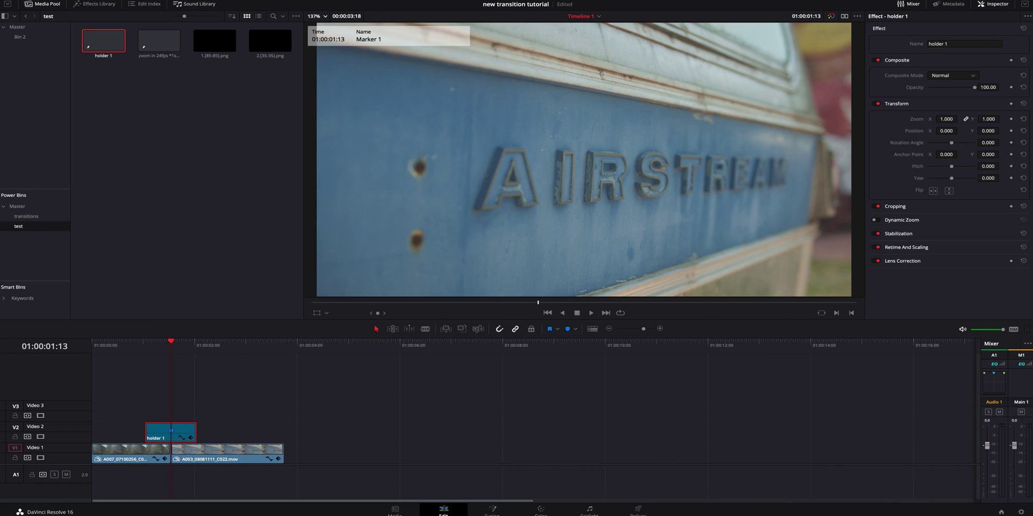
click(494, 511)
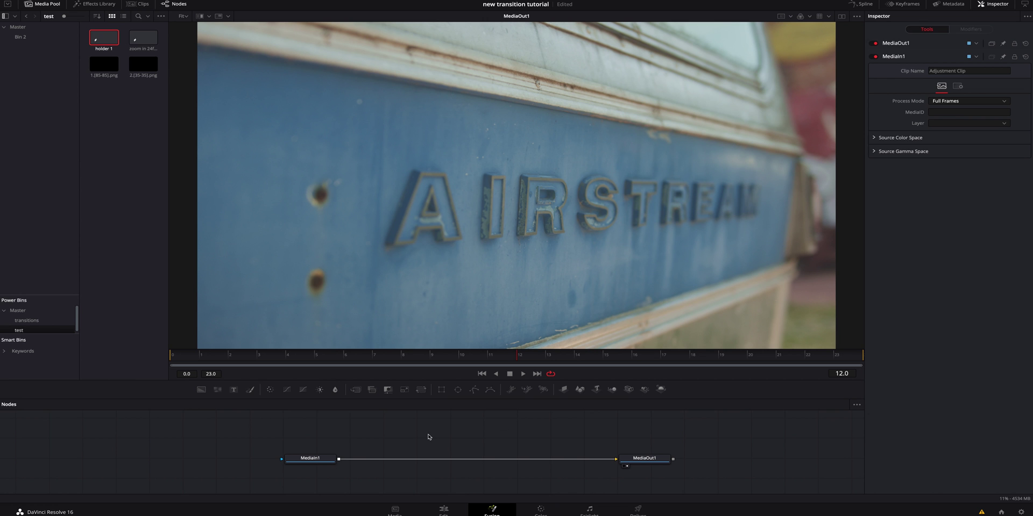
Step: Insert a Directional Blur node between MediaIn1 and MediaOut1
key(shift+space)
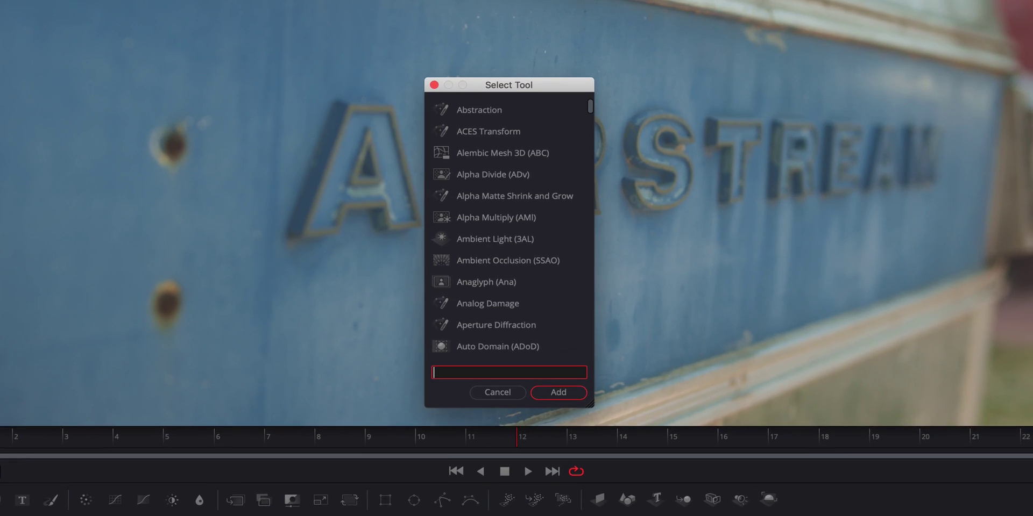
text(b)
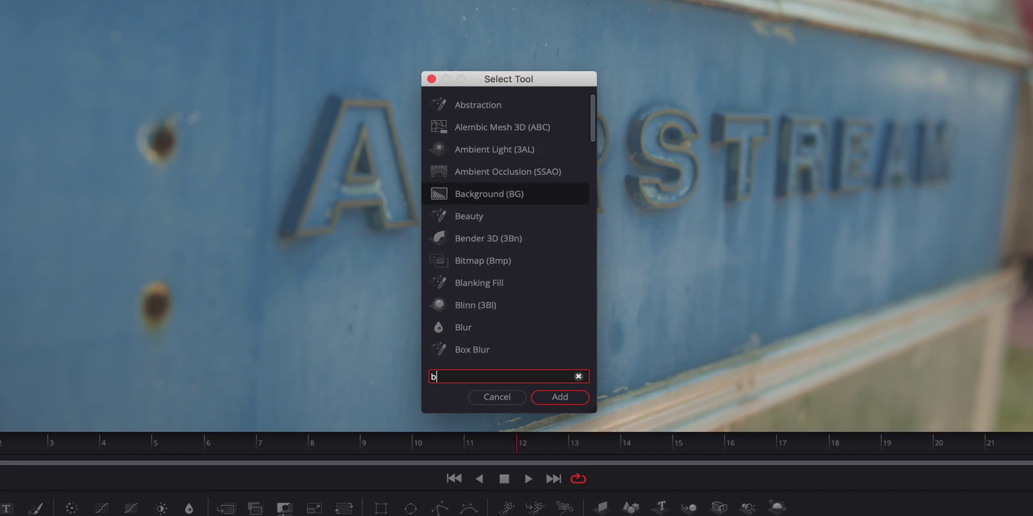
text(lur)
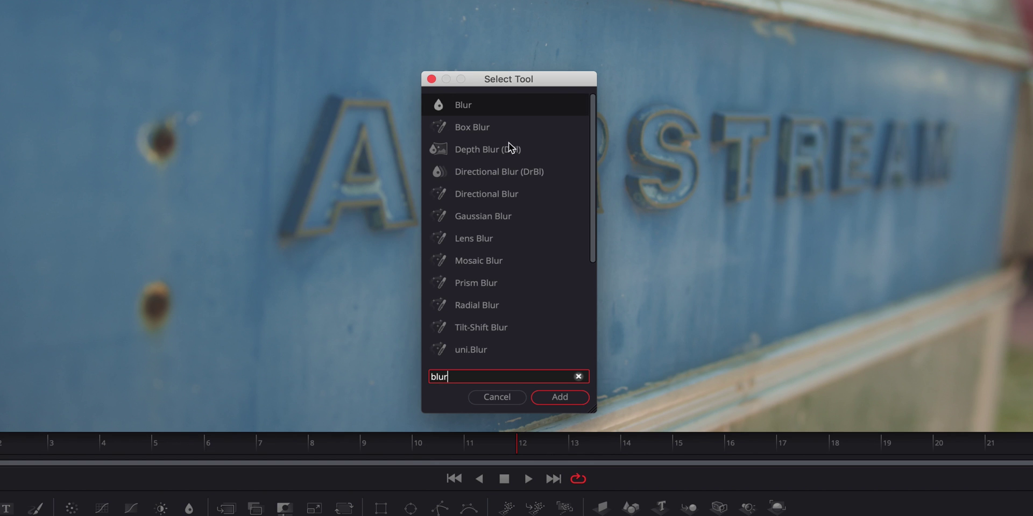
click(488, 195)
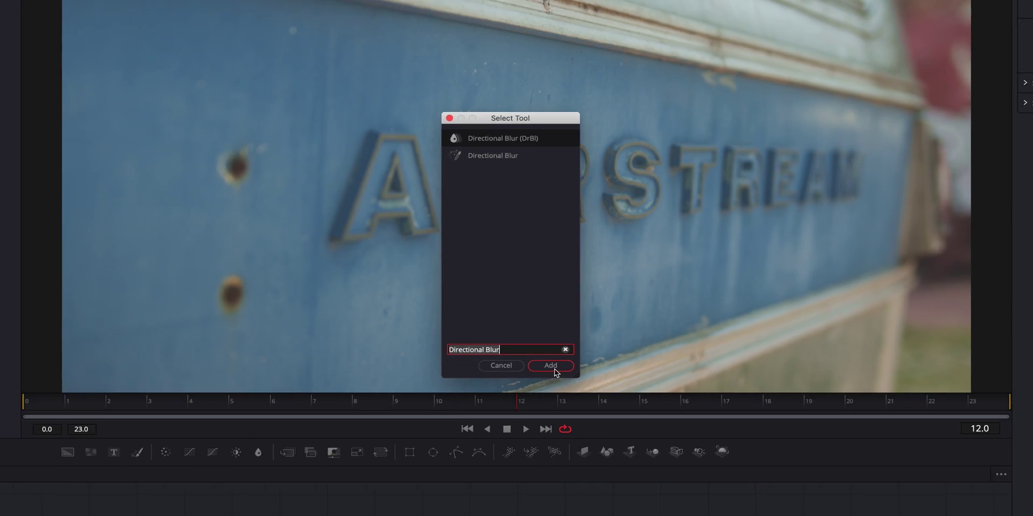
click(565, 400)
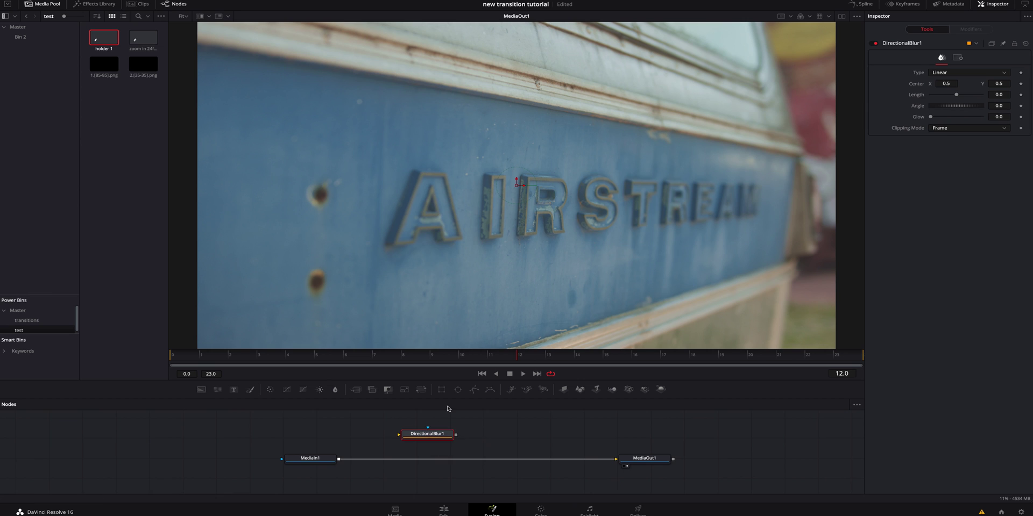
drag(433, 437, 418, 460)
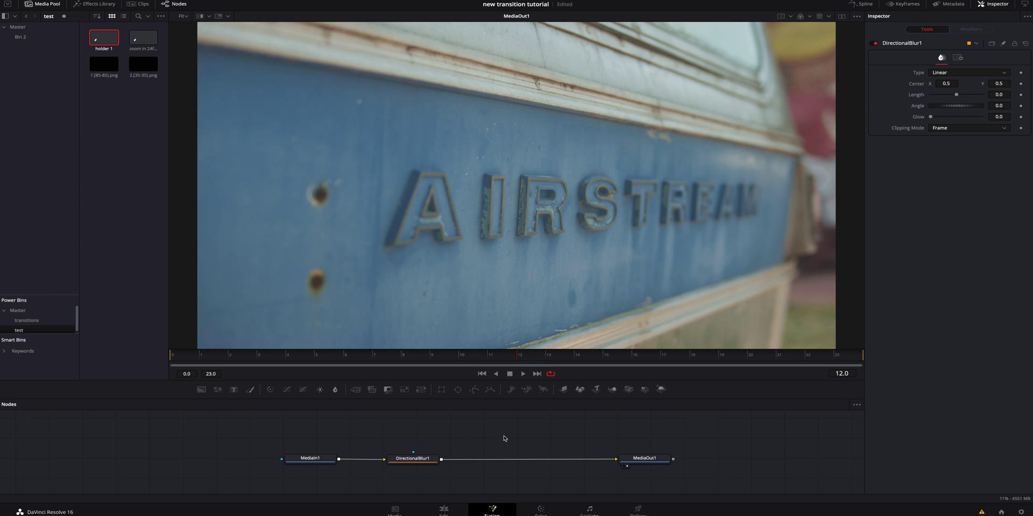
Step: Insert a Transform node between DirectionalBlur1 and MediaOut1
key(shift+space)
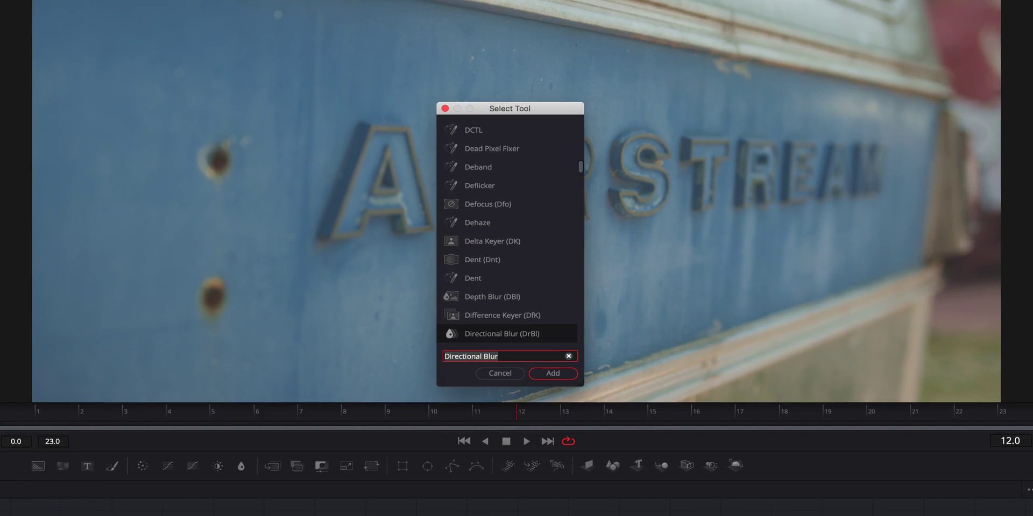
text(trans)
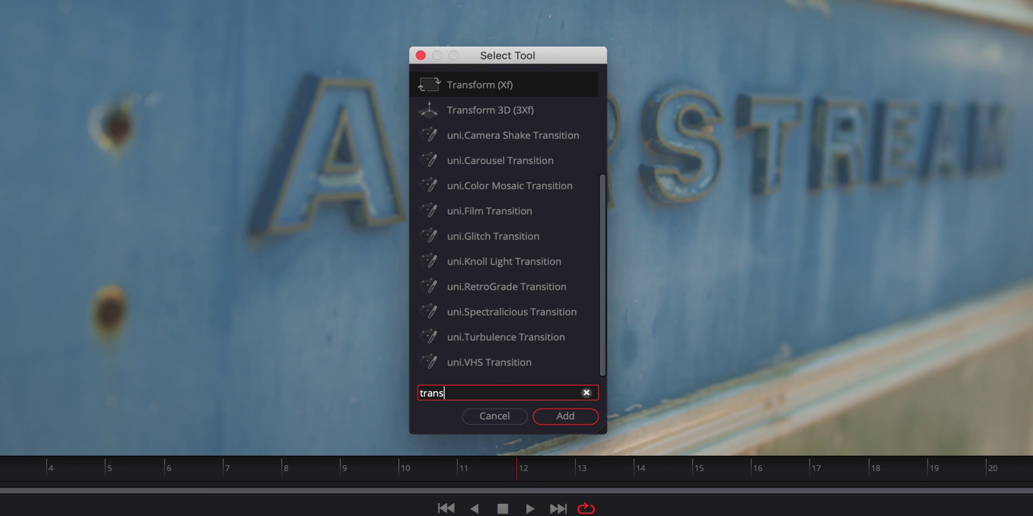
text(form)
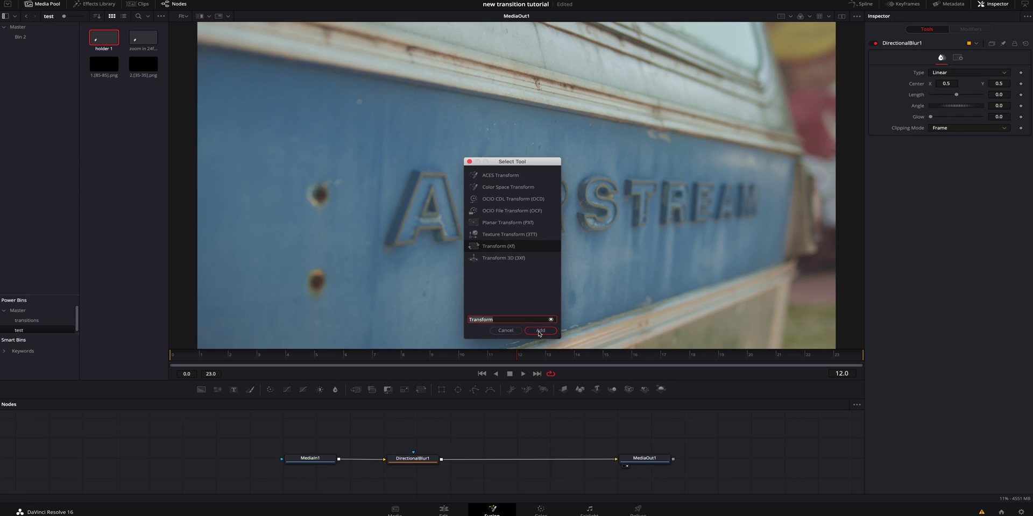
click(566, 416)
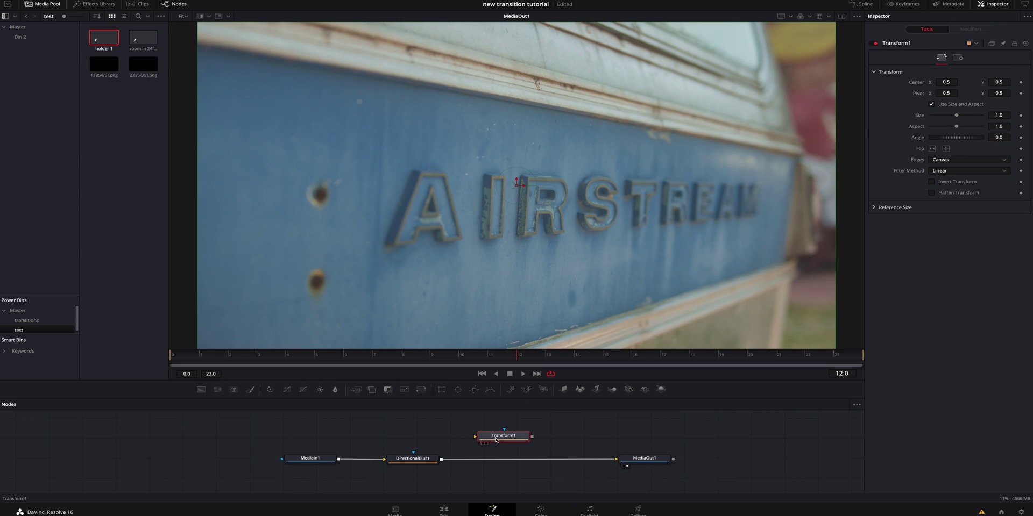
drag(495, 440, 494, 462)
click(529, 428)
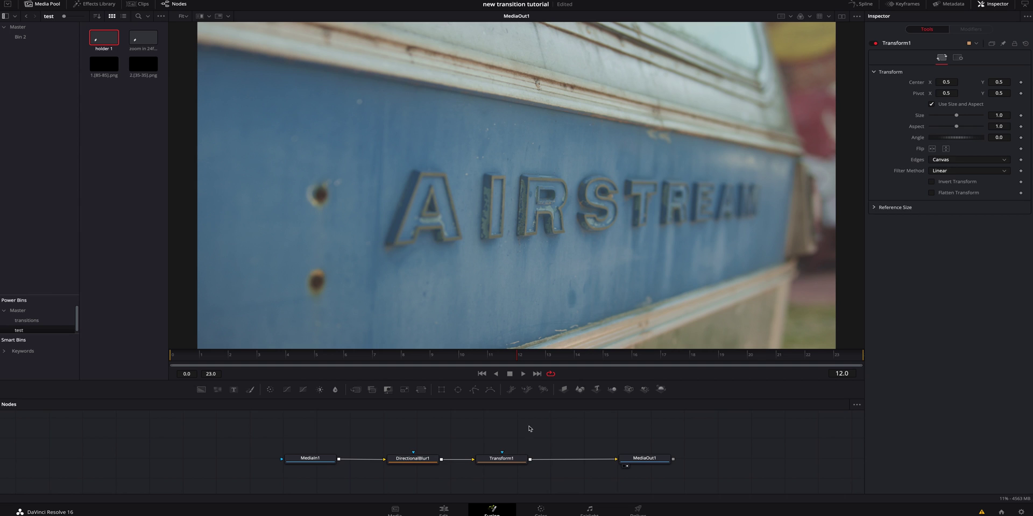
Step: Set DirectionalBlur1's Length to 0.032 in the Inspector
click(424, 465)
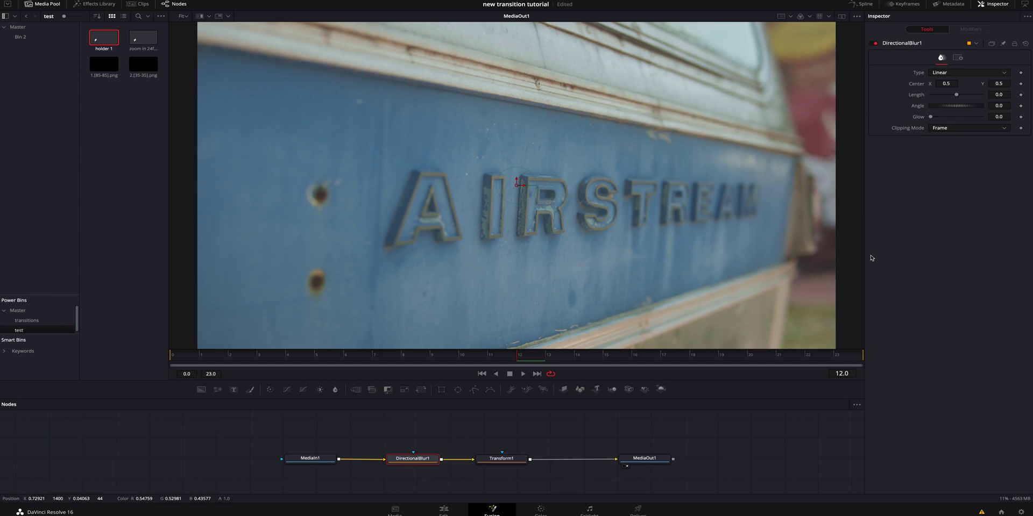
drag(959, 97, 983, 98)
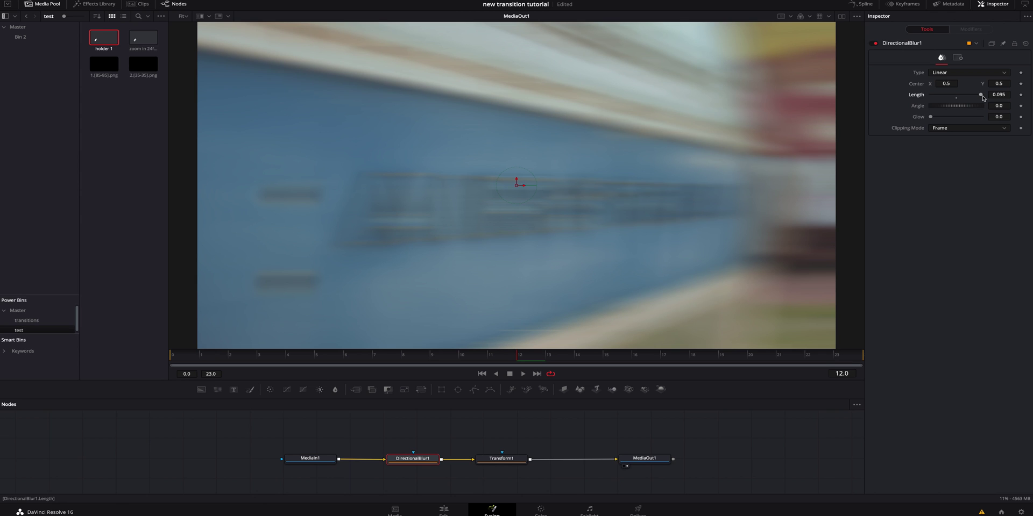
double_click(982, 95)
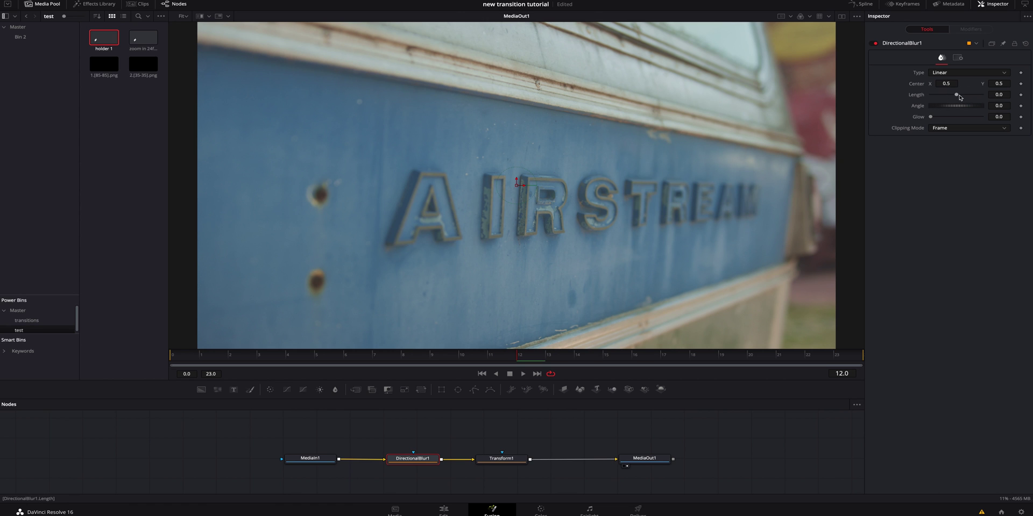
drag(960, 98, 968, 97)
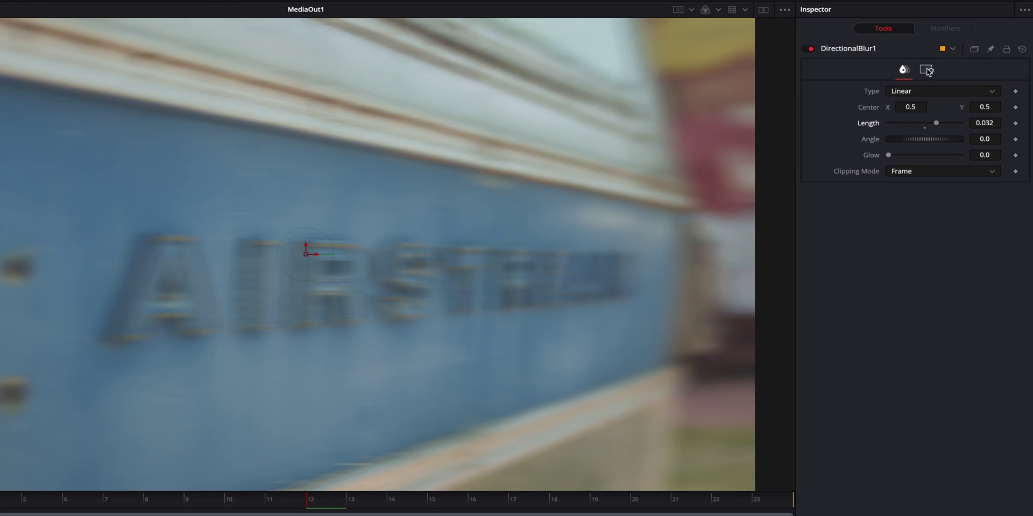
Step: Turn off the green channel in DirectionalBlur1's Process settings
click(926, 69)
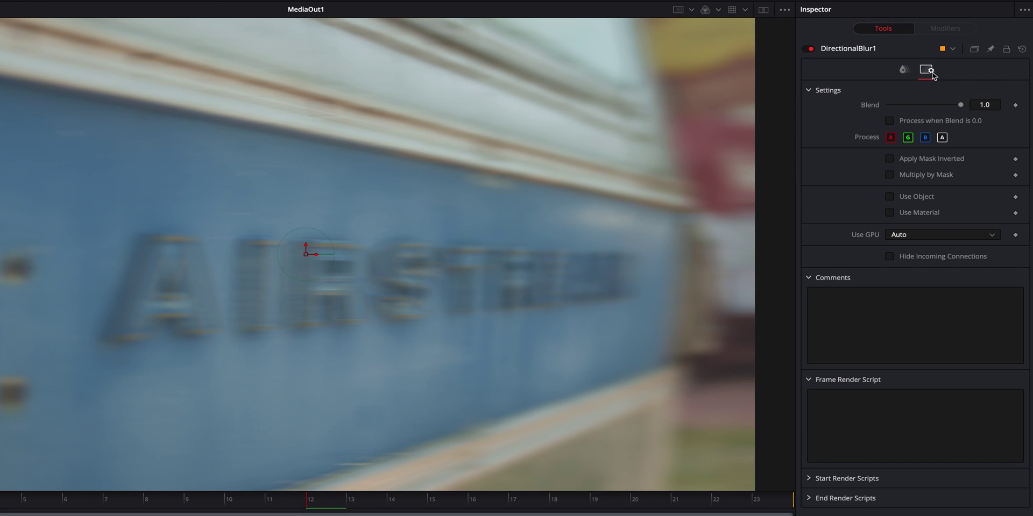
click(908, 138)
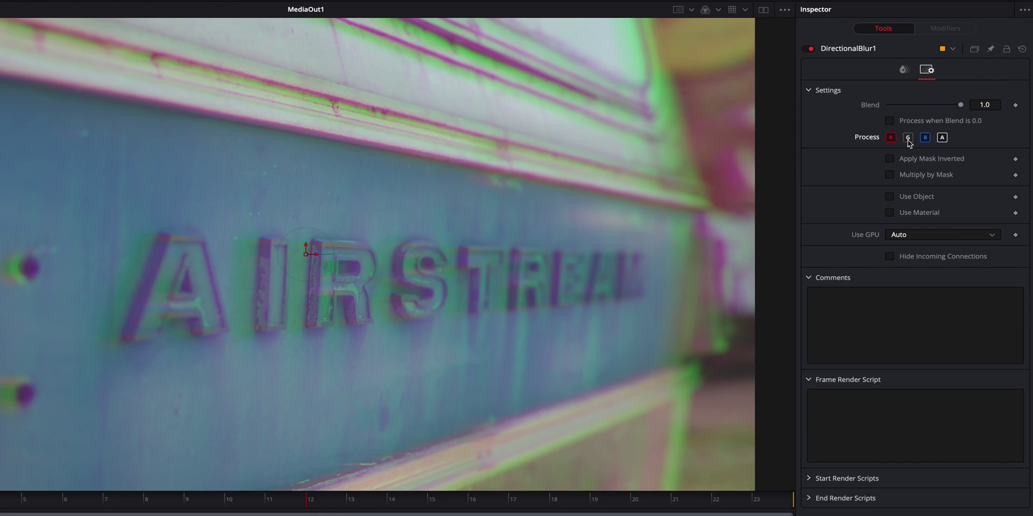
click(891, 138)
click(908, 138)
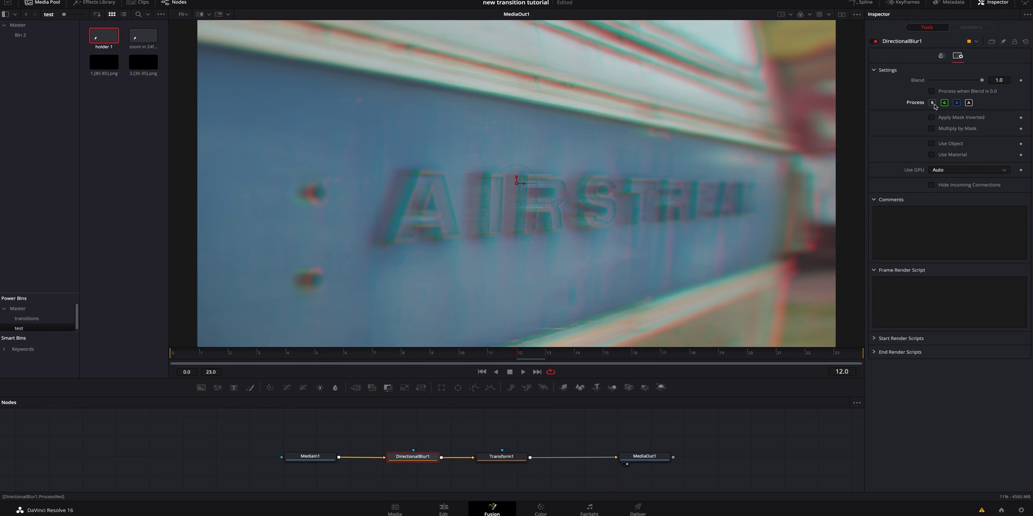
click(932, 103)
click(944, 103)
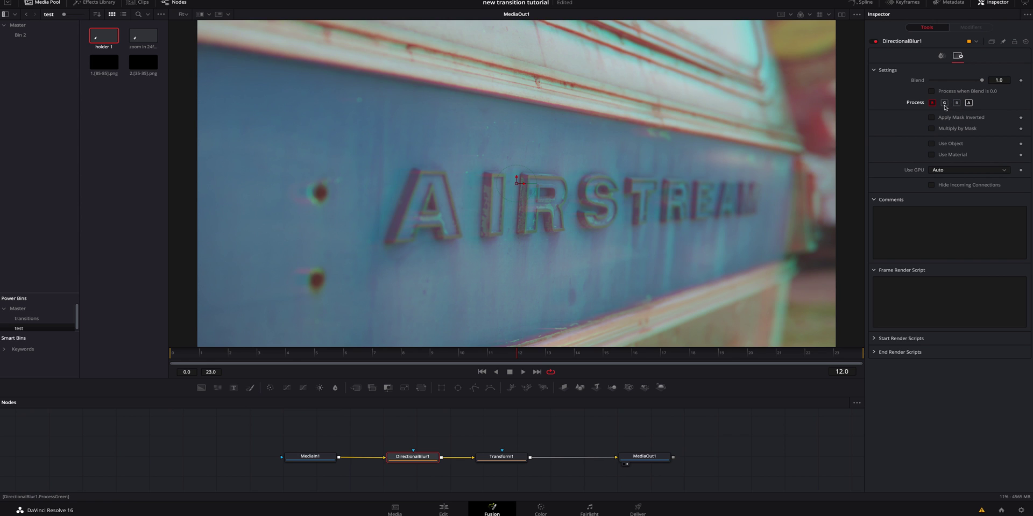
click(945, 105)
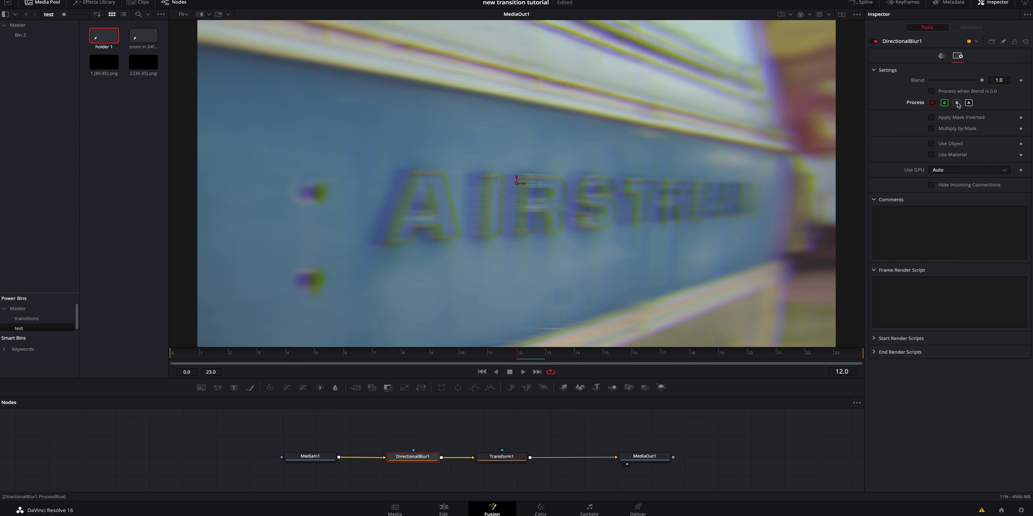
click(945, 103)
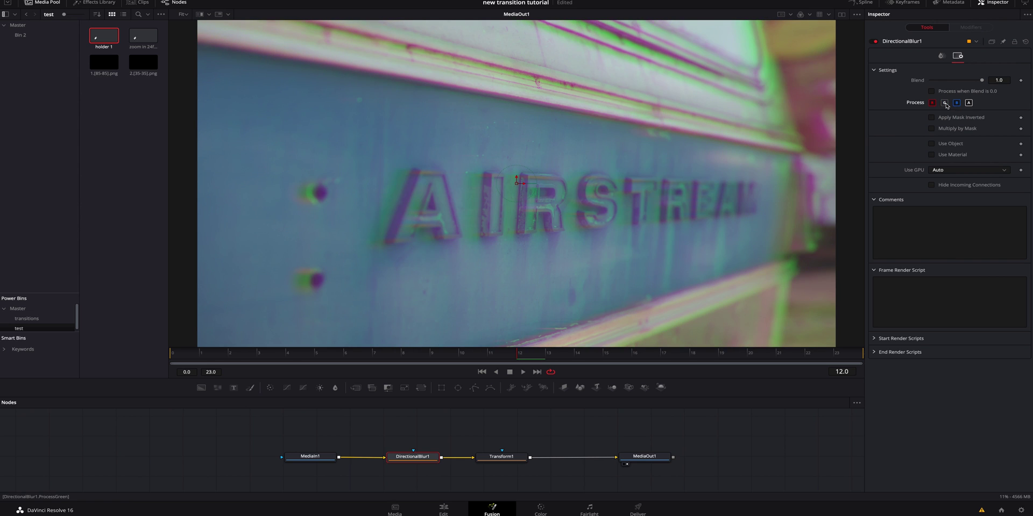
Step: Lengthen the blur to 0.087 while keeping the green channel excluded
click(941, 56)
drag(964, 93, 986, 93)
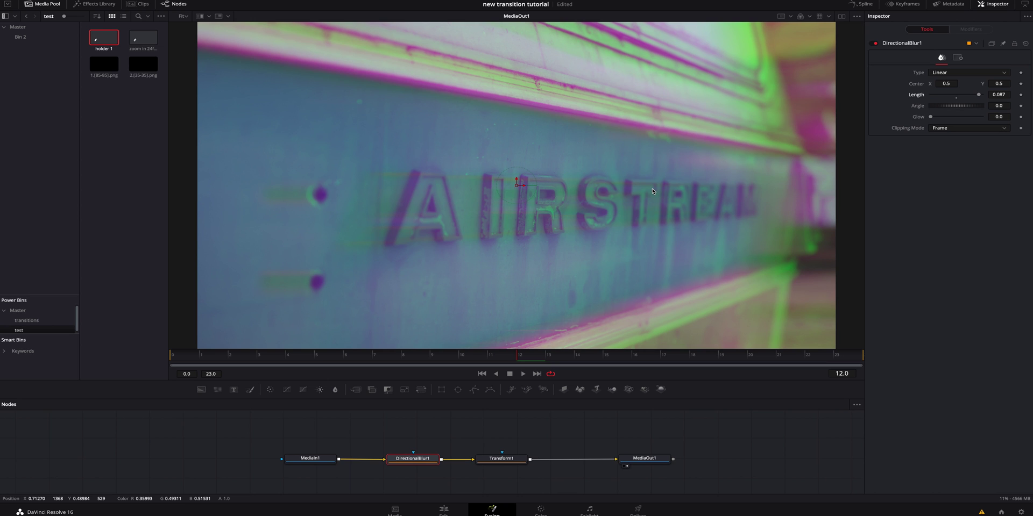
click(957, 58)
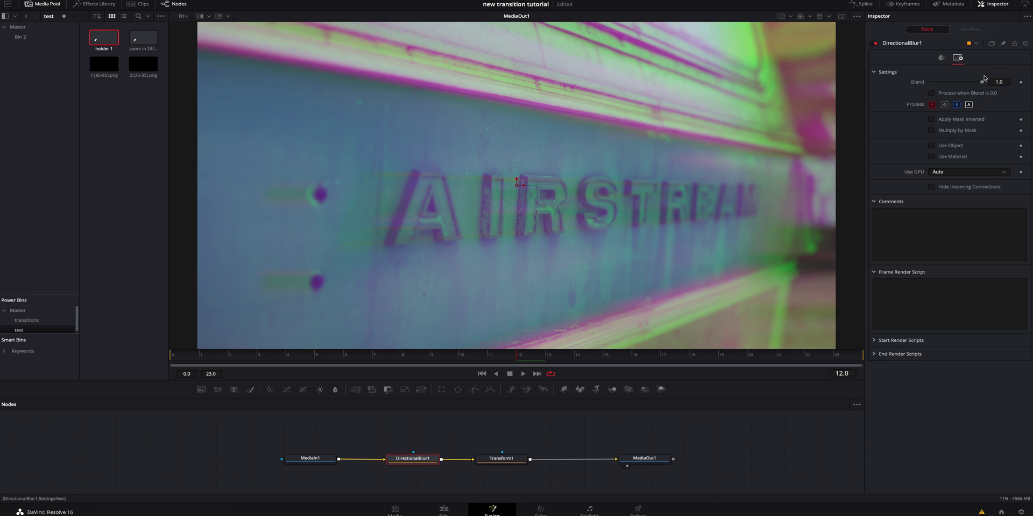
click(944, 105)
click(932, 105)
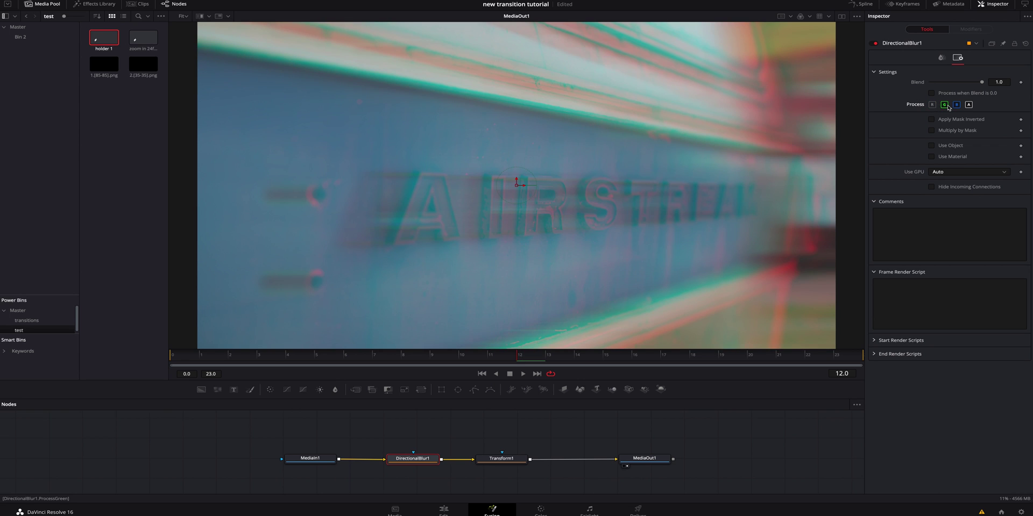
click(945, 106)
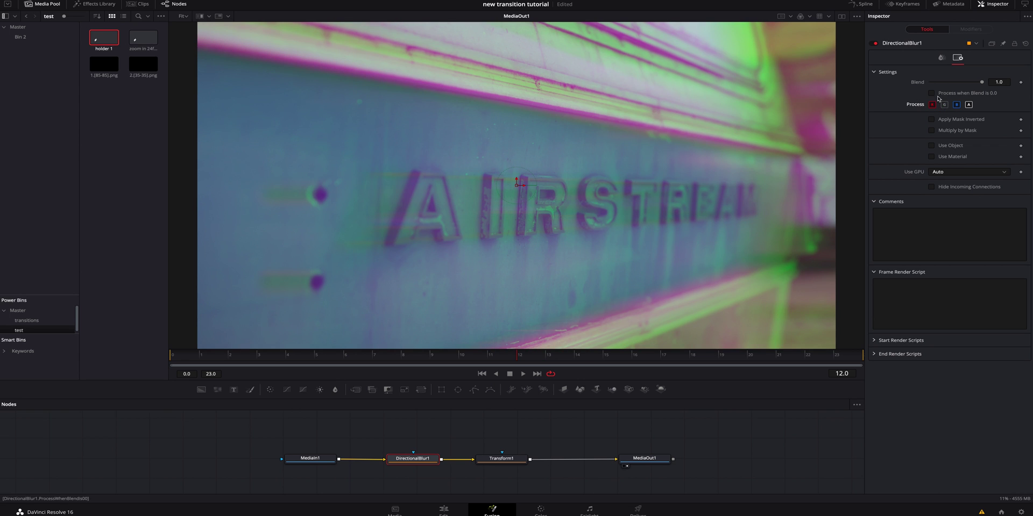
click(940, 58)
Step: Reset the blur Length and keyframe Length and Glow at the clip's first frame
click(957, 98)
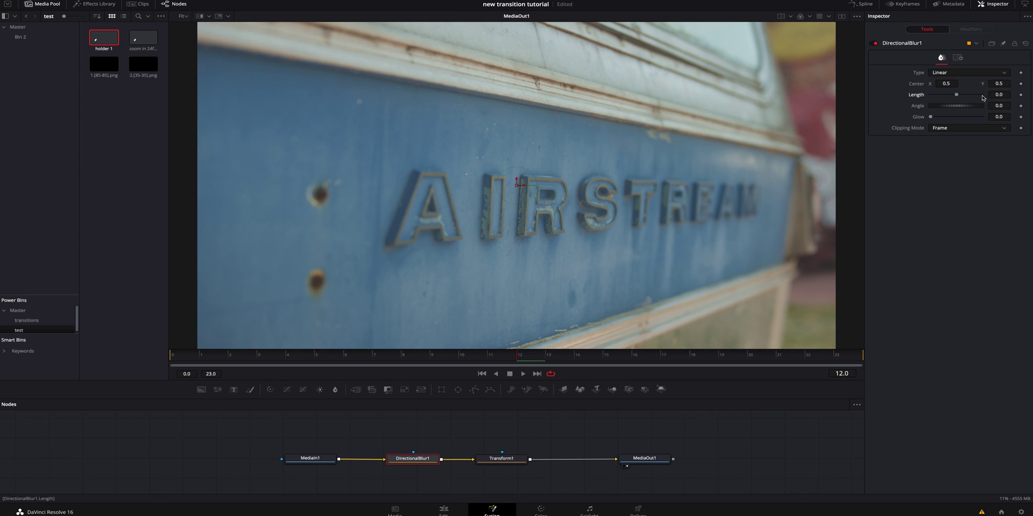
click(187, 358)
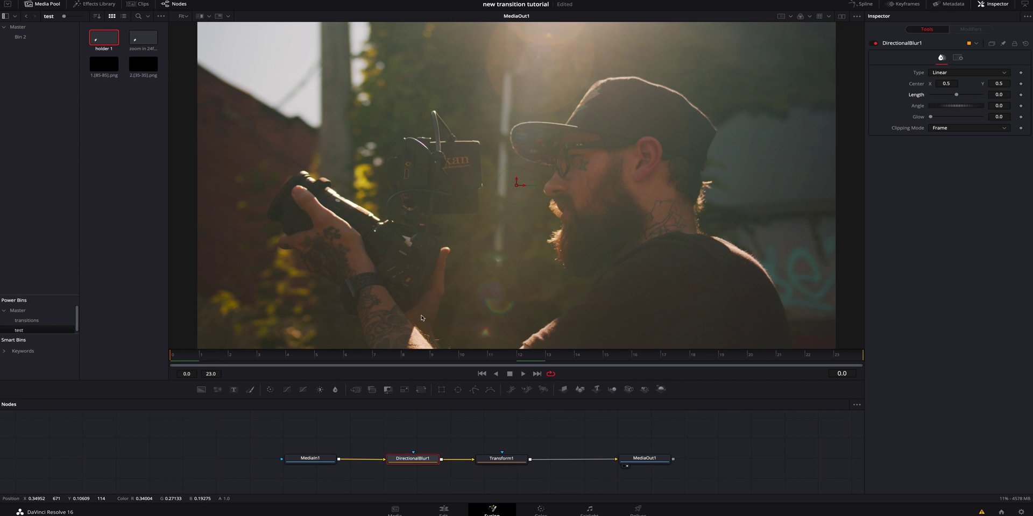
click(1020, 95)
click(1021, 117)
Step: Key the blur Length frame by frame: 0.07, 0.01, then negative values ending at -0.031
key(Right)
key(Right)
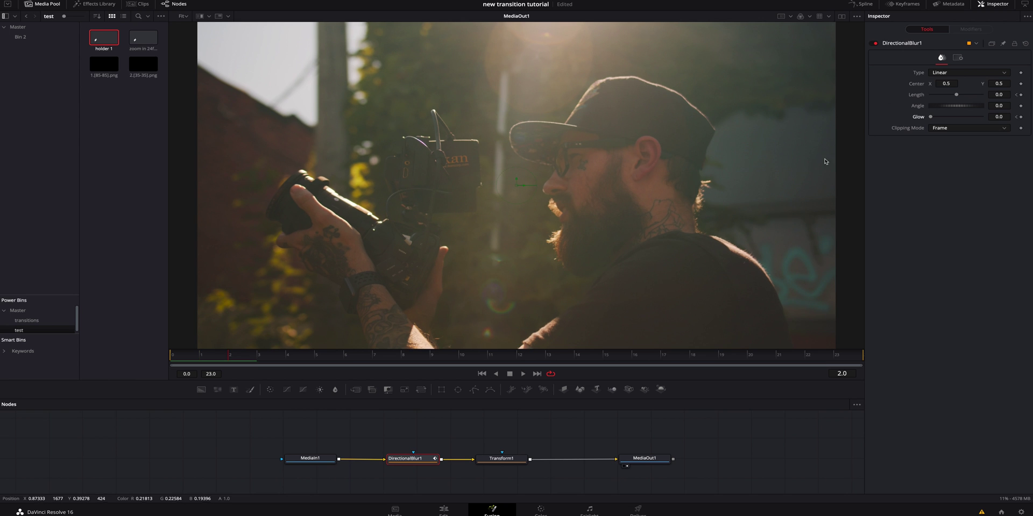
drag(961, 97, 973, 98)
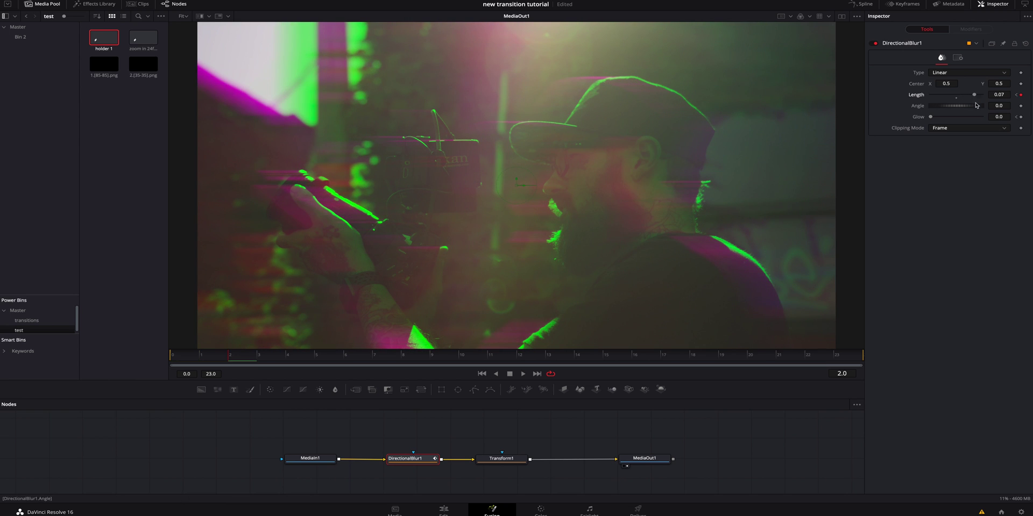
key(Right)
drag(976, 97, 961, 97)
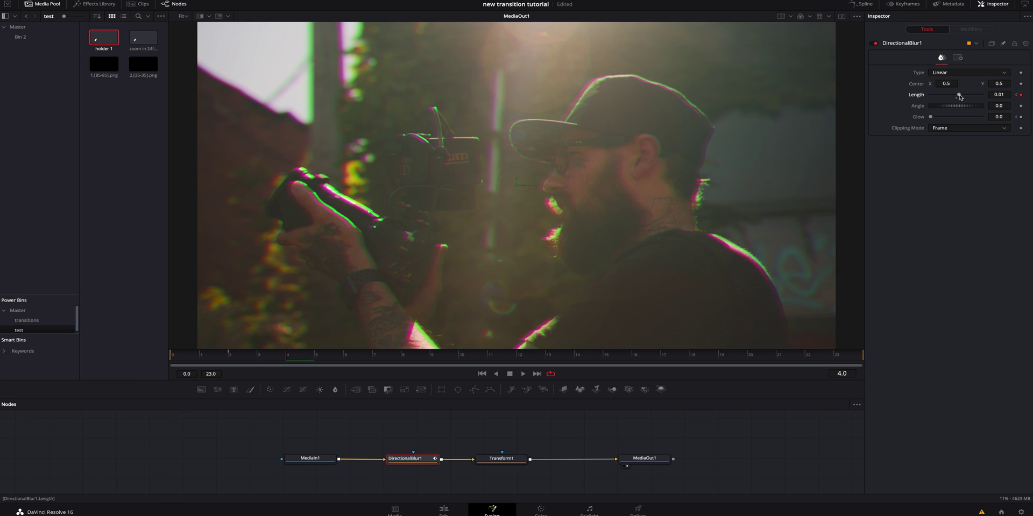
key(Right)
key(Right)
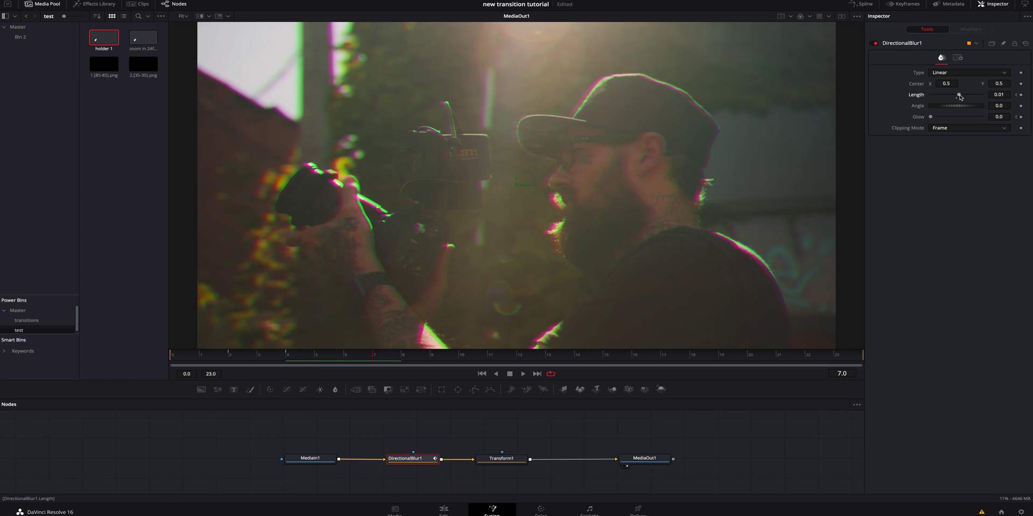
drag(961, 97, 940, 96)
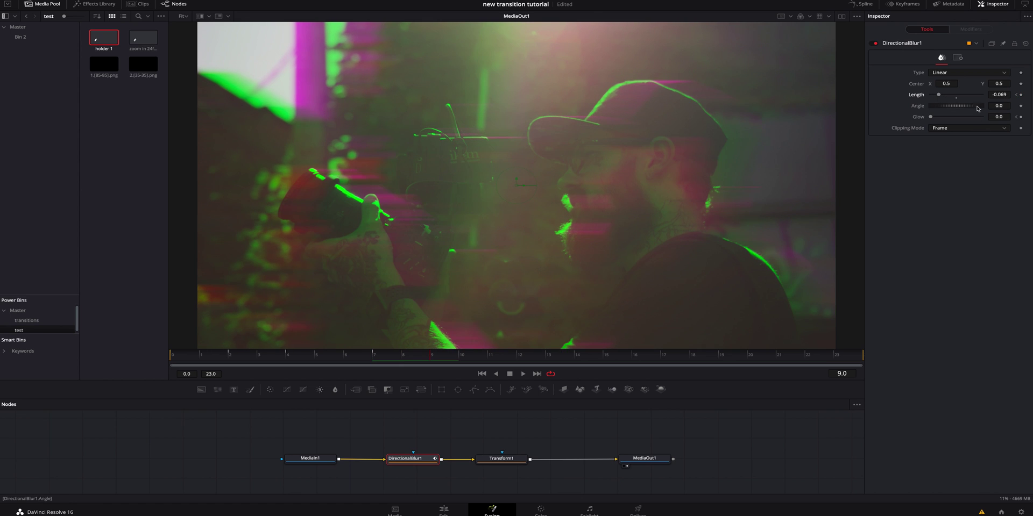
drag(940, 96, 958, 97)
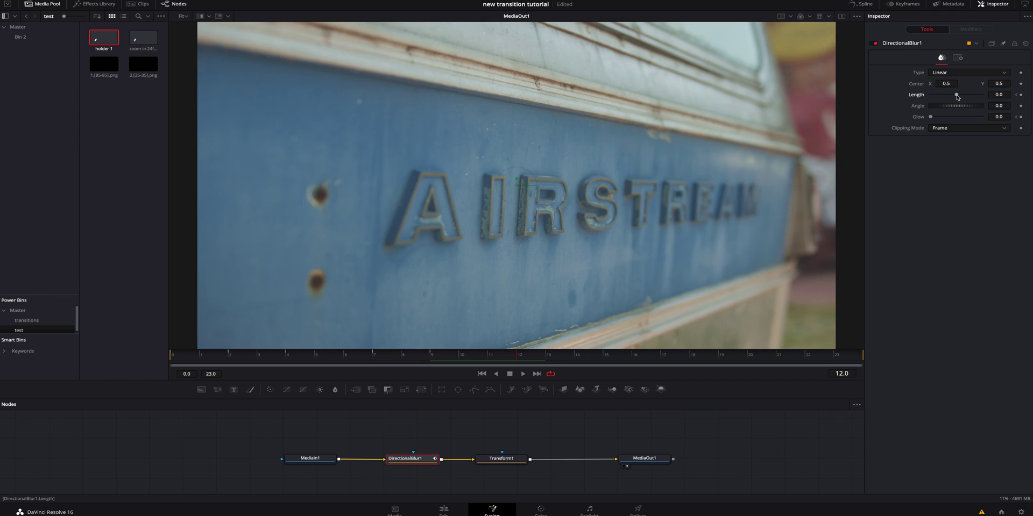
mouse_move(957, 97)
mouse_down()
mouse_move(975, 97)
mouse_move(948, 97)
mouse_up()
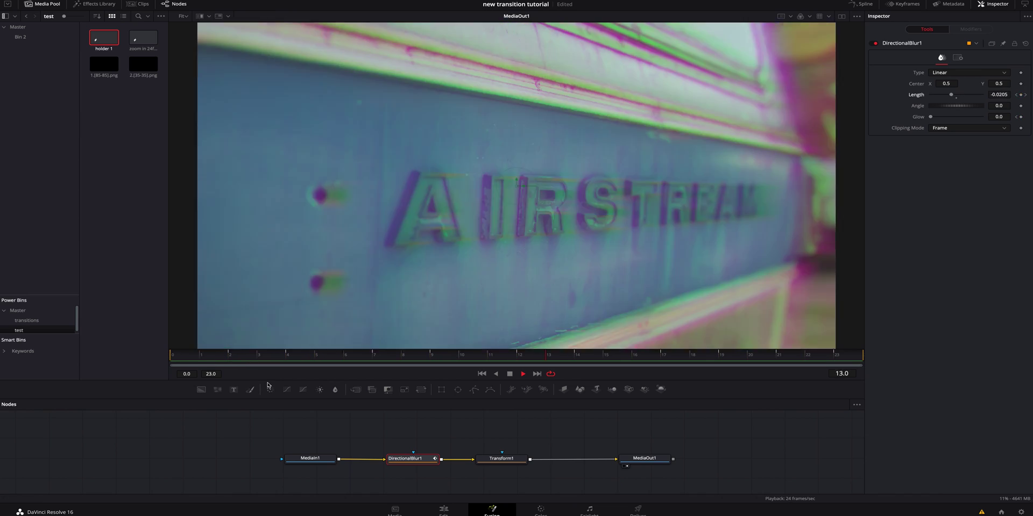
Step: Keyframe the Glow at 0.079 on frame 2 and back to 0 on frame 3
key(space)
drag(187, 360, 231, 361)
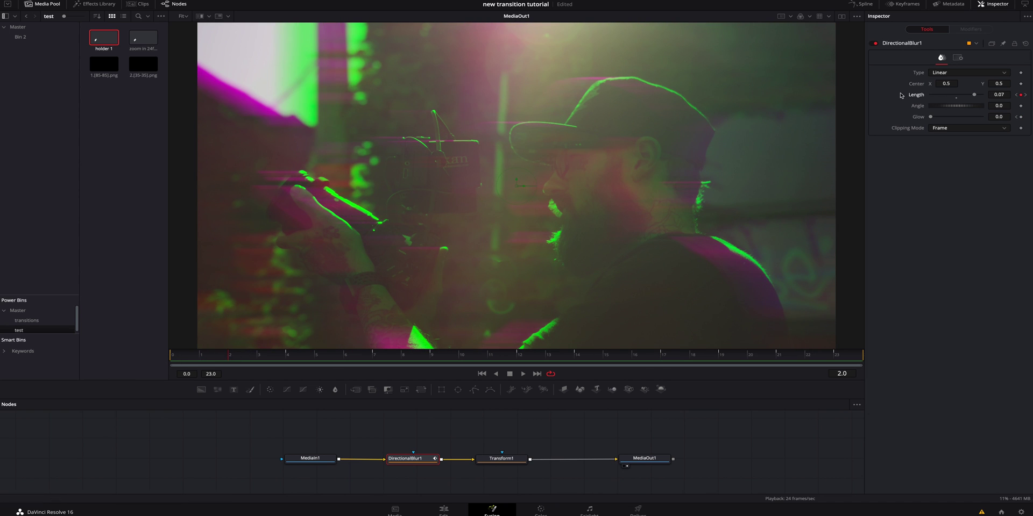
click(1021, 116)
drag(930, 117, 939, 119)
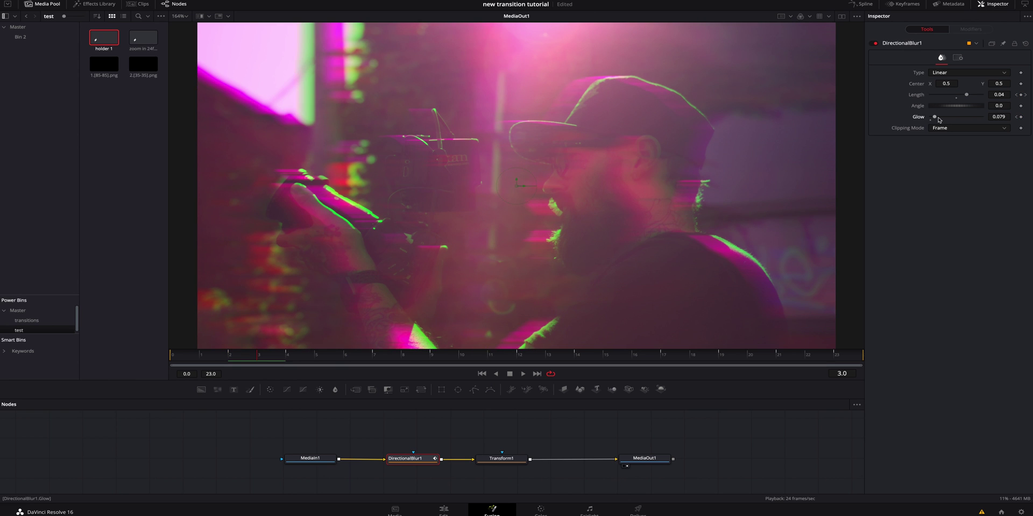
drag(937, 120, 928, 120)
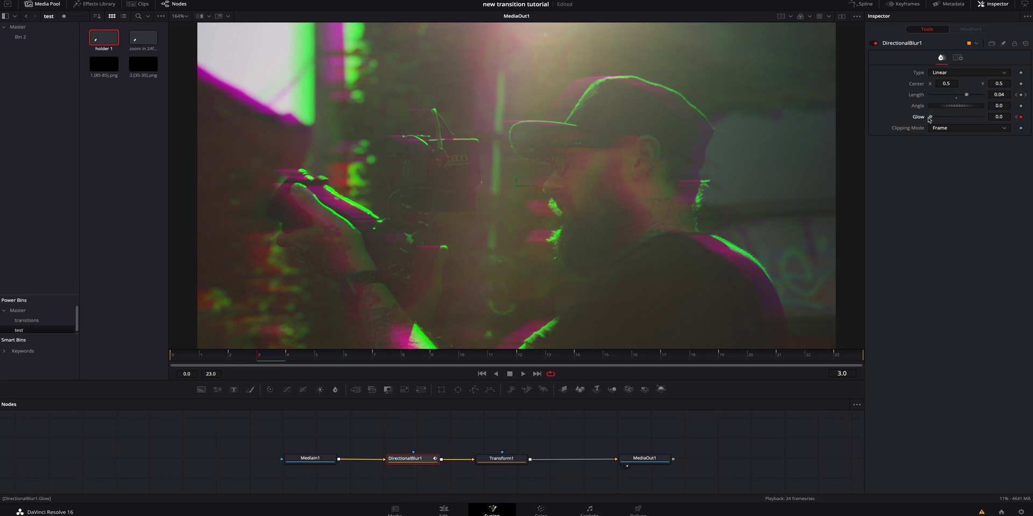
Step: Key the Glow at frame 6, raise it to 0.173 at frame 8, then replay from the start
key(Right)
key(Right)
key(Right)
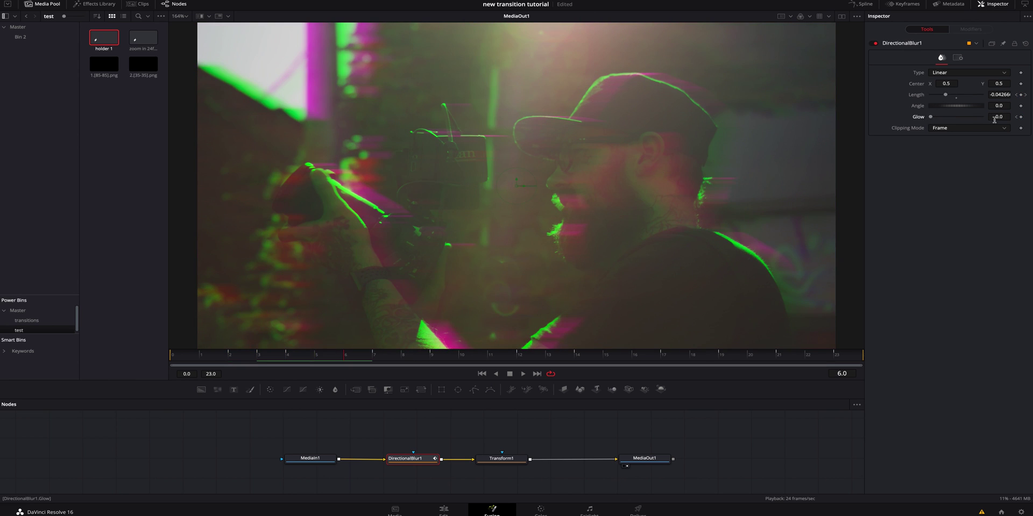
click(1020, 118)
key(Right)
key(Right)
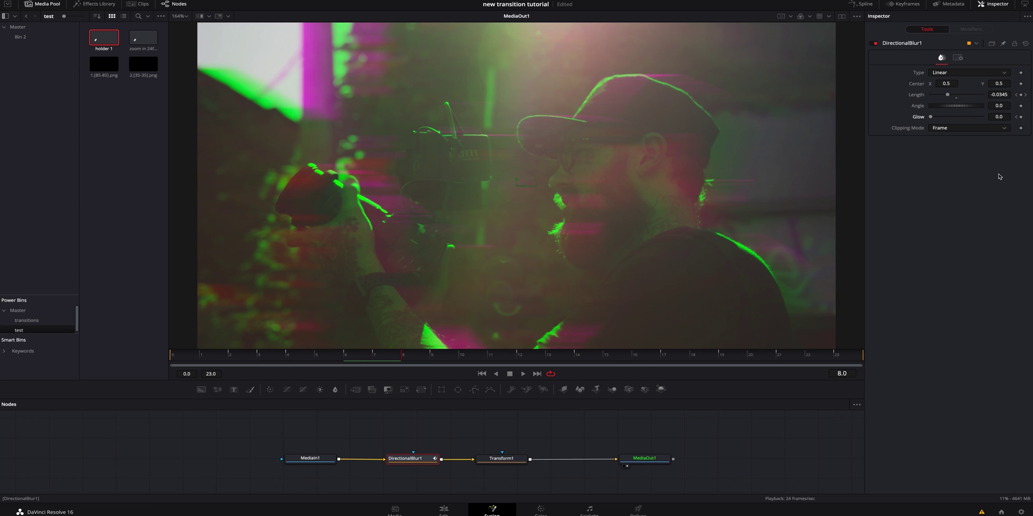
drag(931, 117, 935, 120)
key(Right)
key(Right)
key(Right)
key(Right)
key(Right)
key(Right)
key(Right)
key(Right)
key(Right)
key(Right)
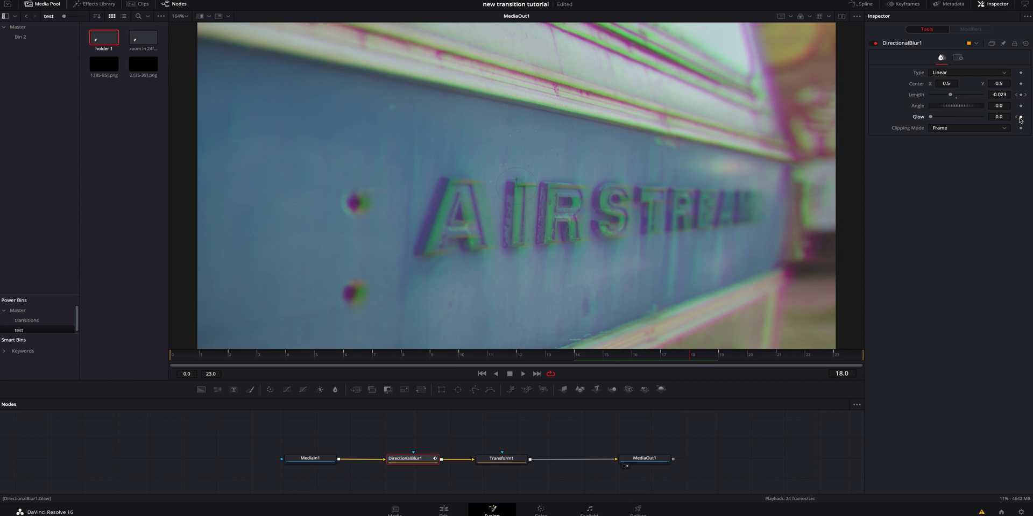
drag(691, 356, 146, 360)
key(space)
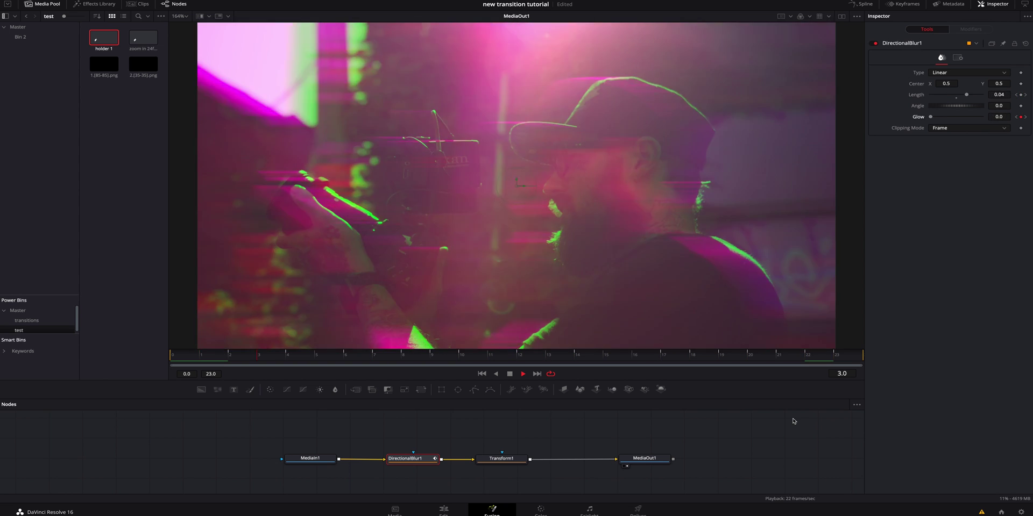
Step: Turn off Use Size and Aspect on Transform1, leaving X Size and Y Size at 1.0
key(space)
click(511, 462)
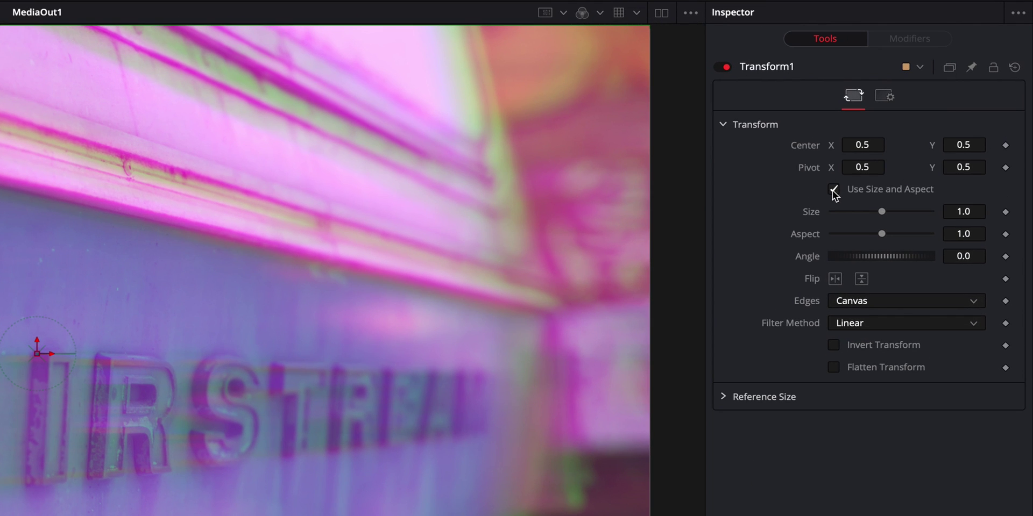
click(832, 191)
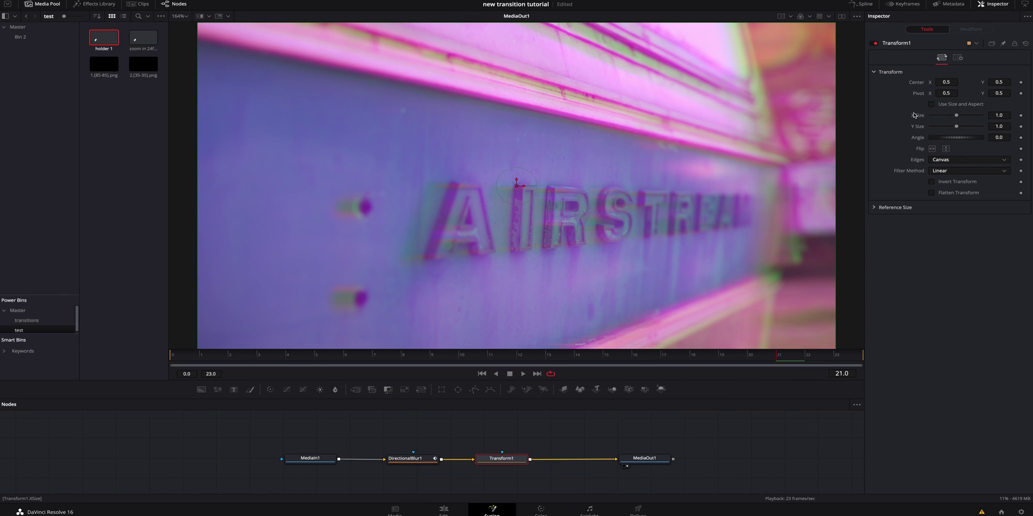
click(932, 104)
drag(955, 116, 963, 118)
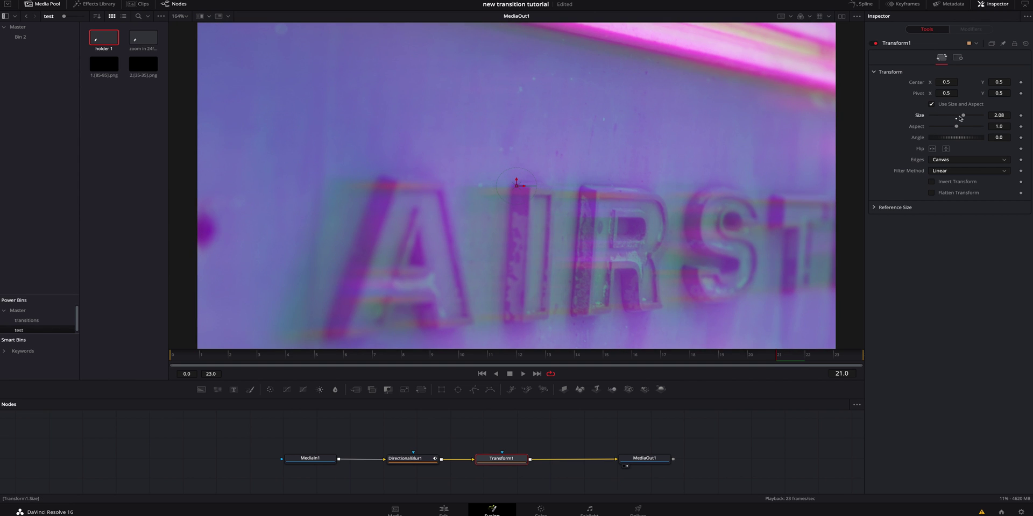
click(931, 104)
drag(957, 116, 974, 130)
key(ctrl+z)
key(ctrl+z)
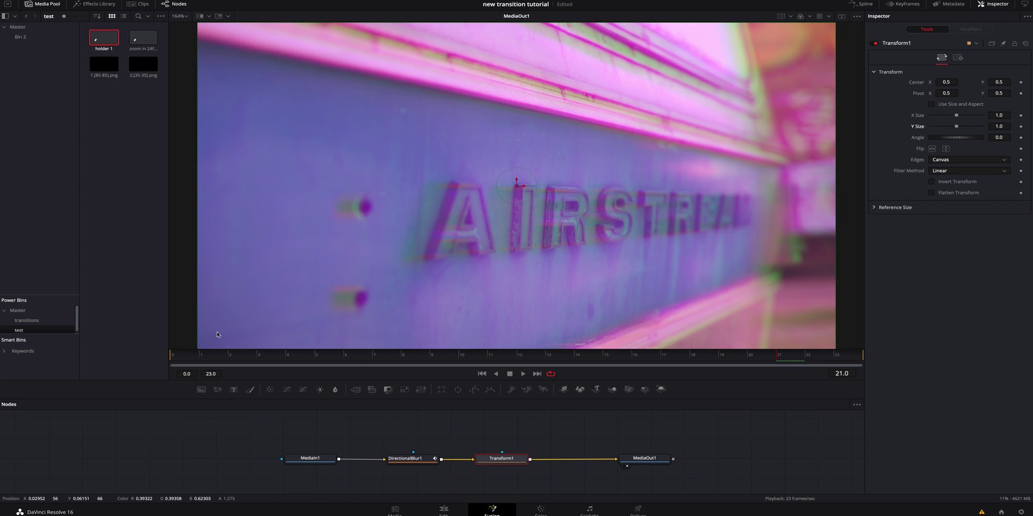
Step: Keyframe X Size at frame 1 and stretch it to 1.32 at frame 4
click(178, 356)
click(209, 359)
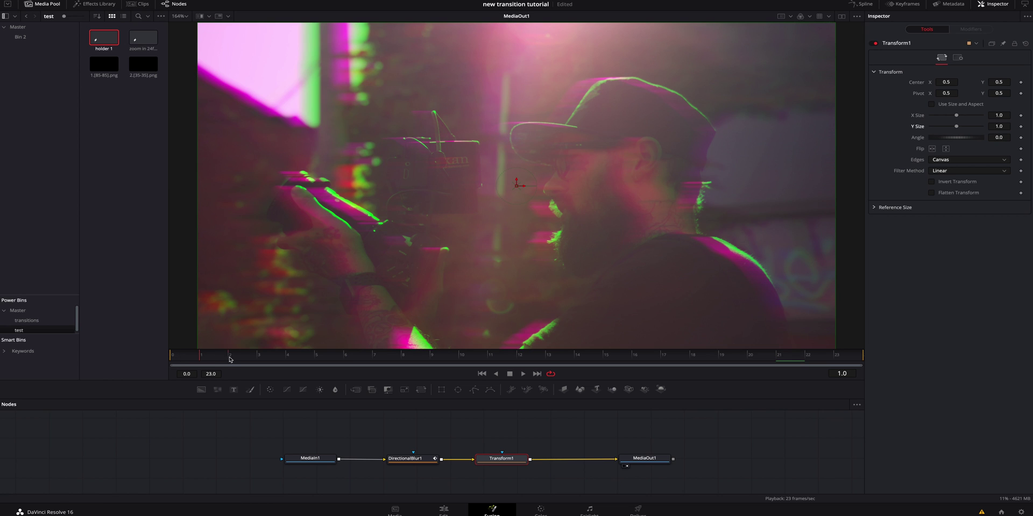
click(1021, 116)
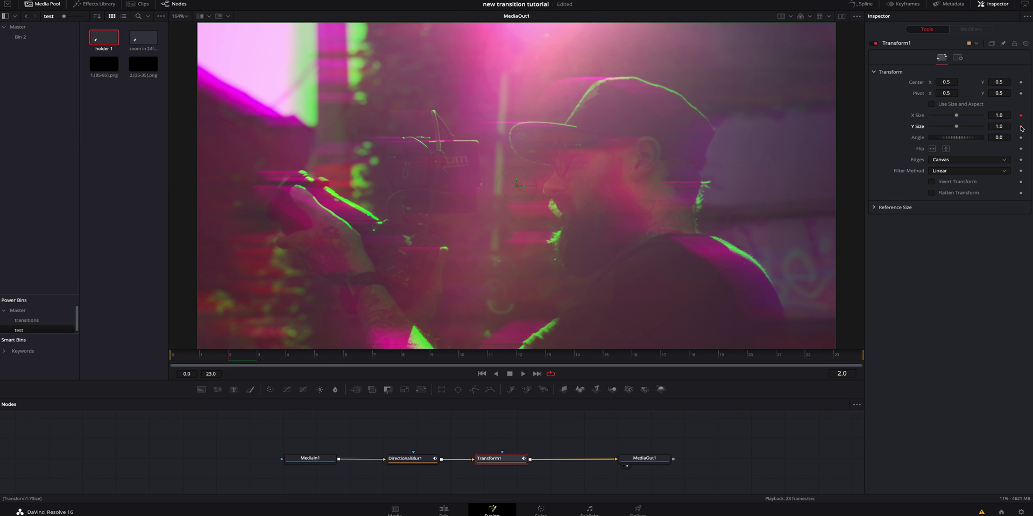
key(Right)
key(Right)
drag(957, 115, 960, 117)
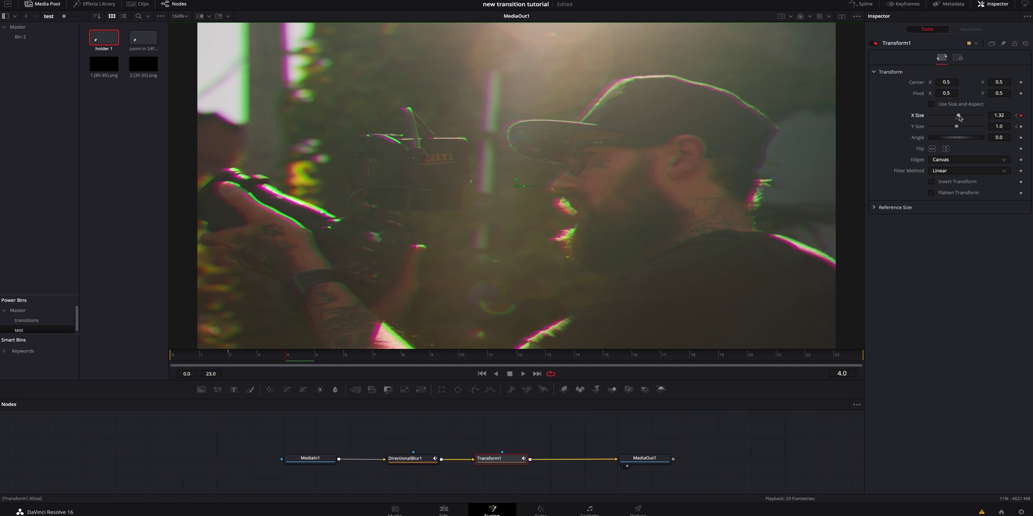
key(Right)
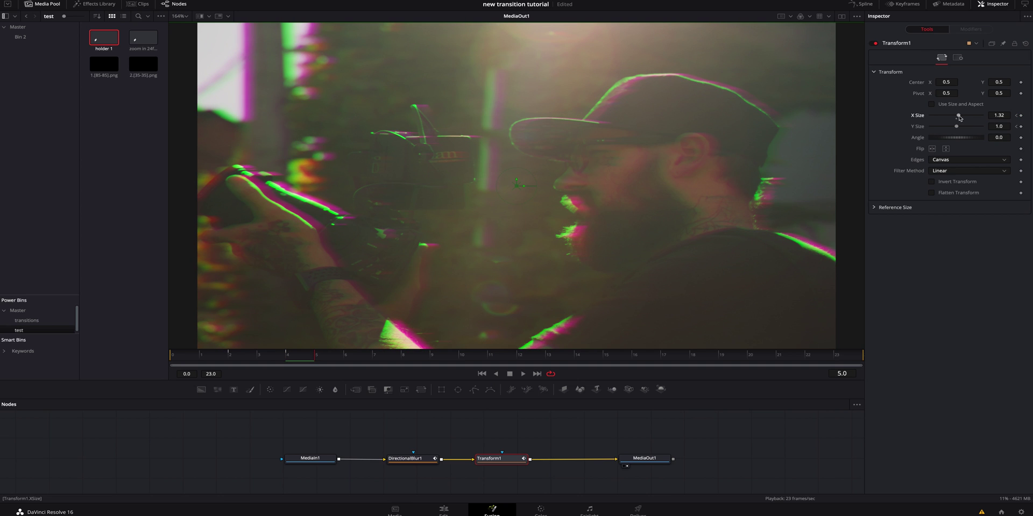
key(Right)
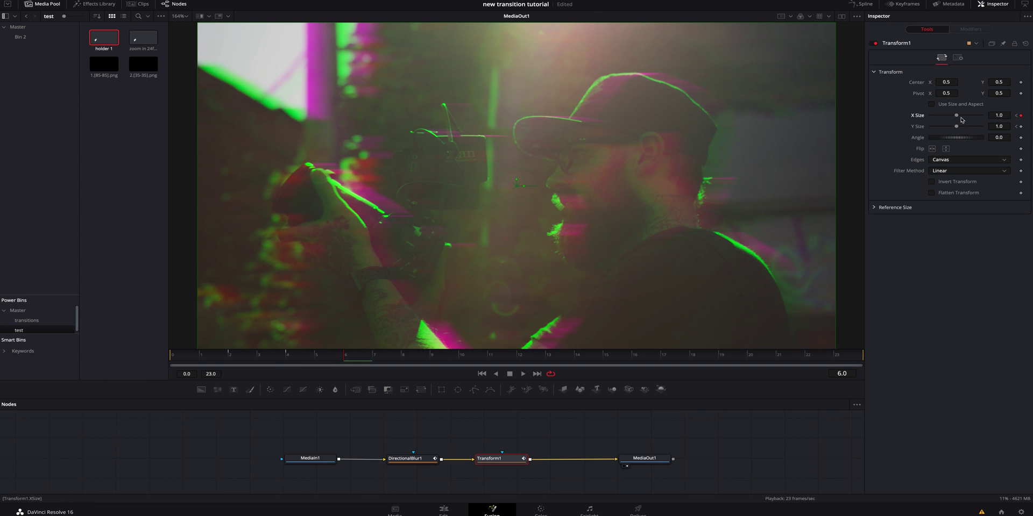
Step: Keyframe Y Size at frame 7, pulse it to 1.38, then return it to 1.0
key(Right)
key(Right)
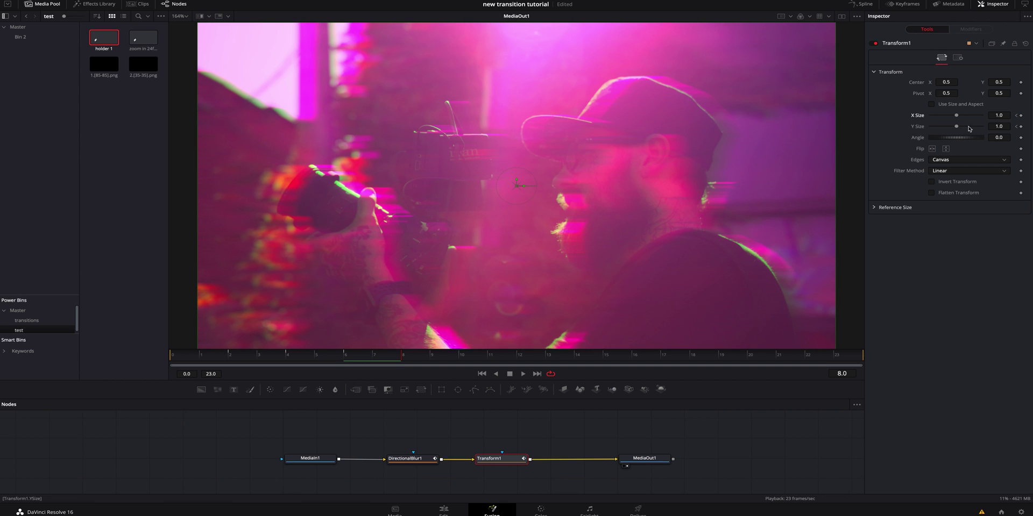
key(Left)
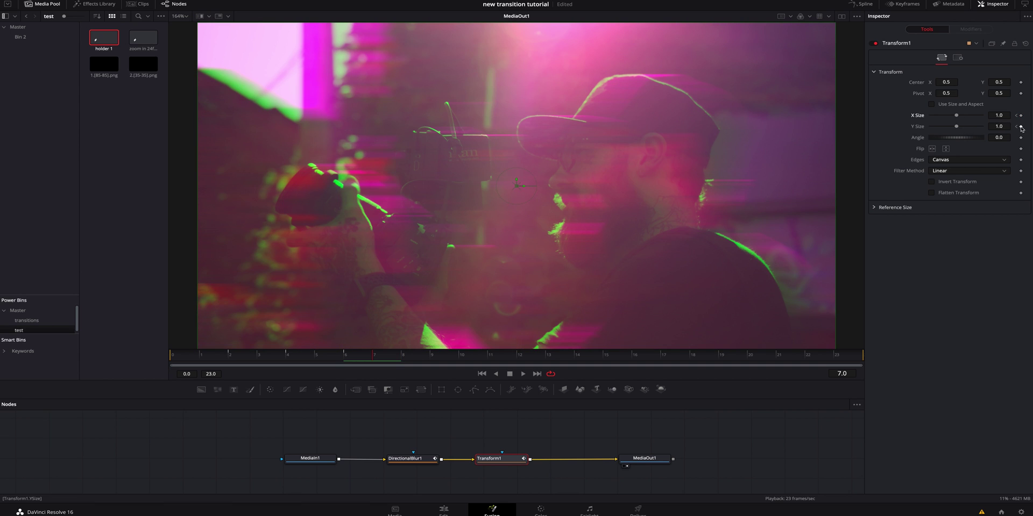
click(1021, 127)
key(Right)
key(Right)
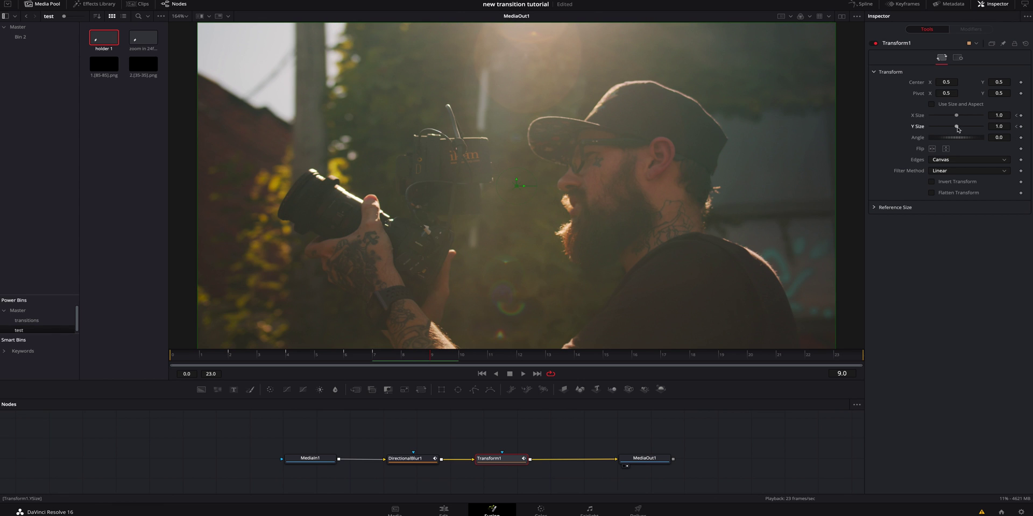
drag(958, 129, 960, 128)
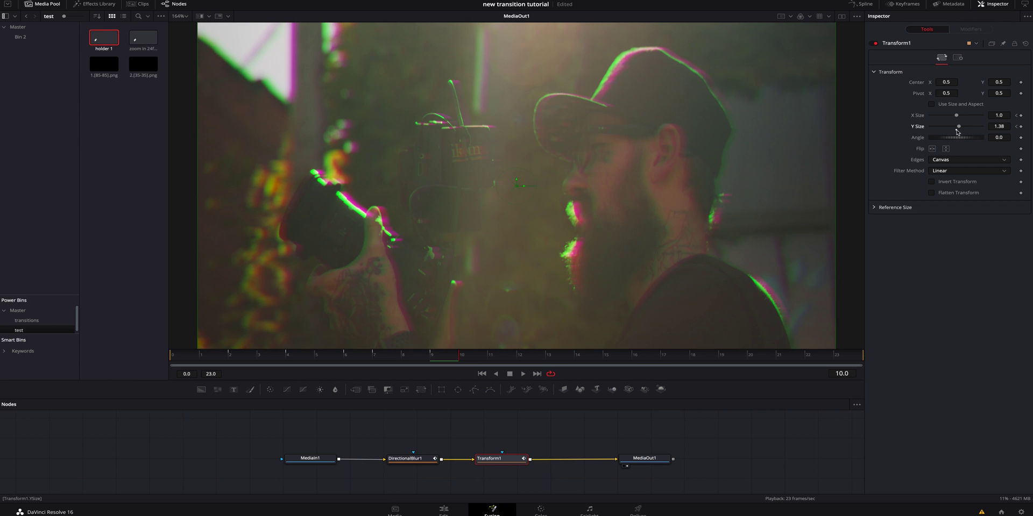
double_click(957, 131)
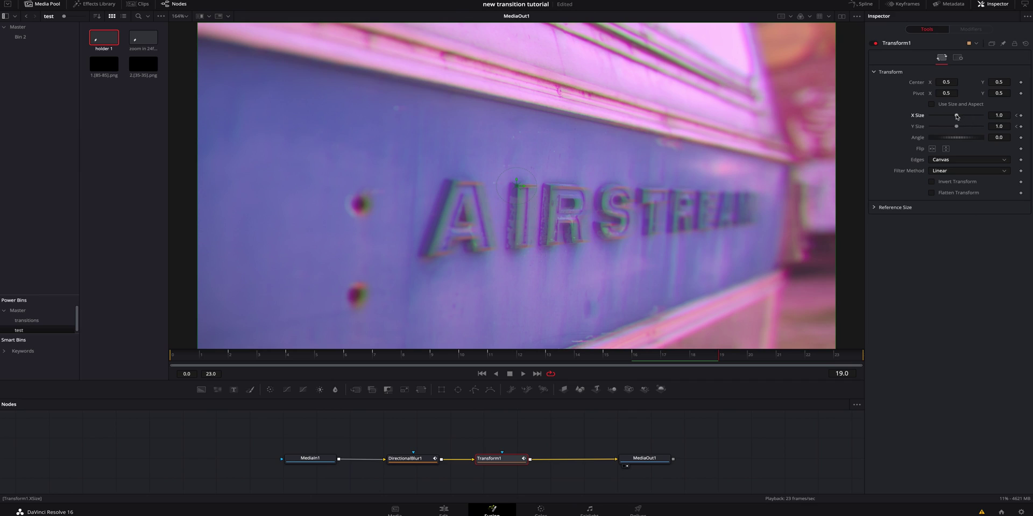
Step: Key X Size at frame 19 and stretch it to 1.32 at frame 20
click(1021, 119)
key(Right)
drag(958, 118, 957, 118)
key(Right)
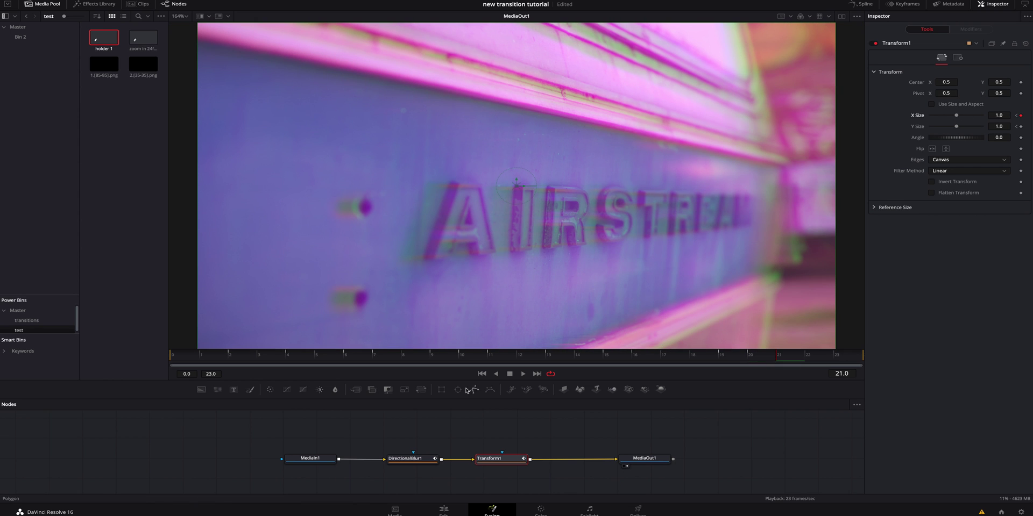
drag(223, 364, 169, 362)
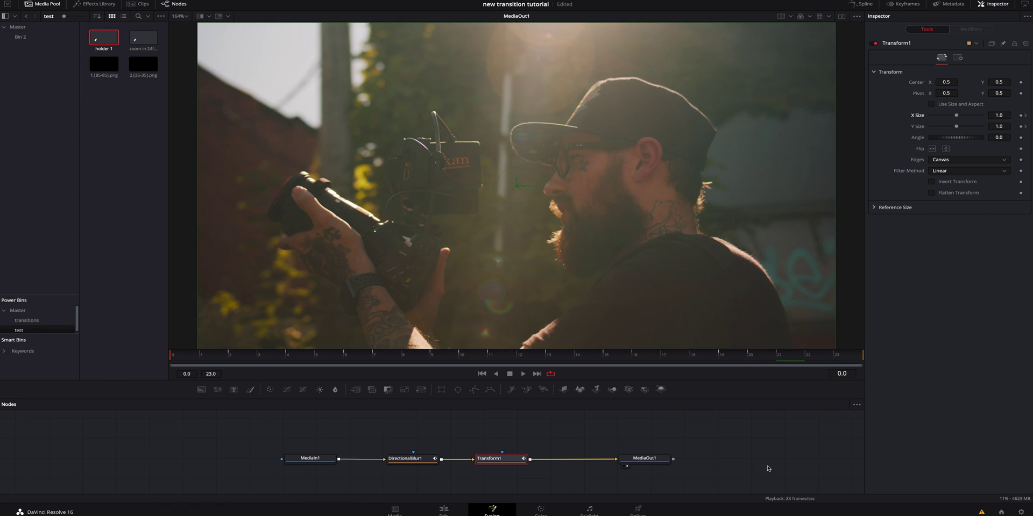
key(space)
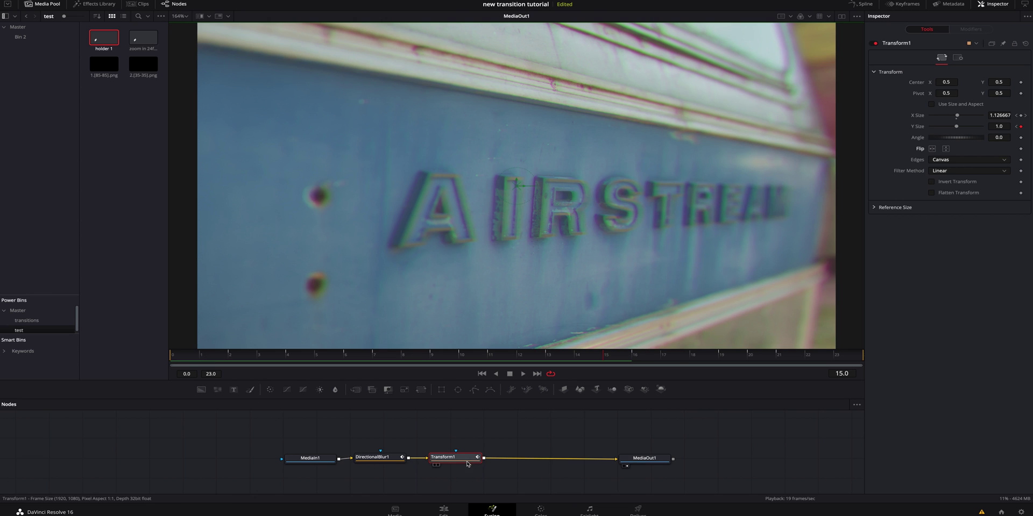
Step: Preview the horizontal and vertical flips on the image, then turn both back off
click(932, 149)
click(932, 149)
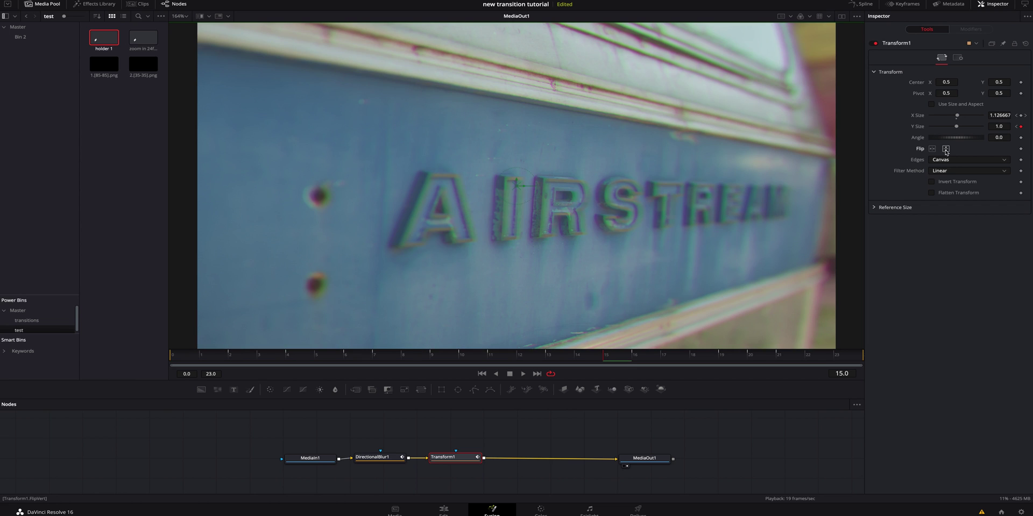
click(946, 150)
click(945, 150)
Step: Keyframe a horizontal flip on at frame 3 and back off at frame 5
mouse_move(205, 358)
mouse_down()
mouse_move(221, 358)
mouse_move(210, 359)
mouse_up()
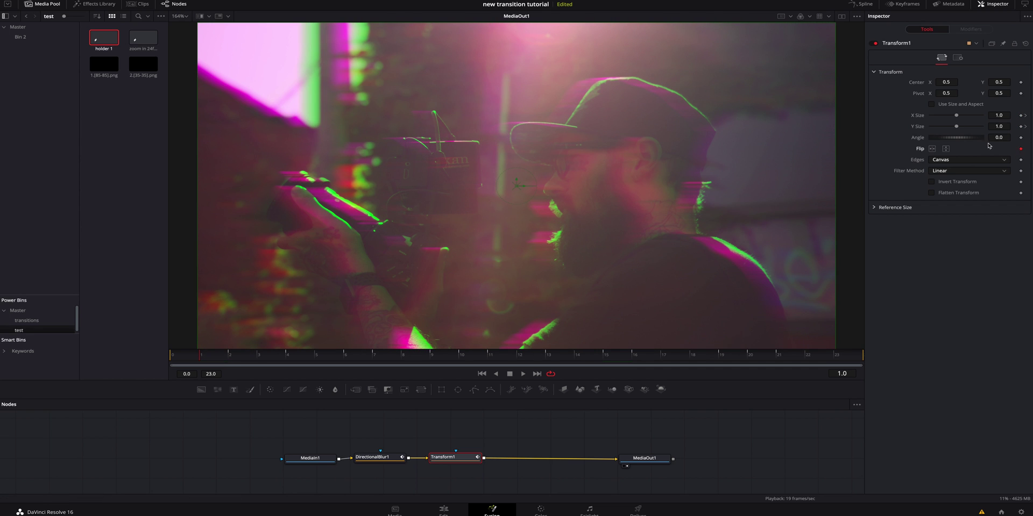
key(Right)
key(Right)
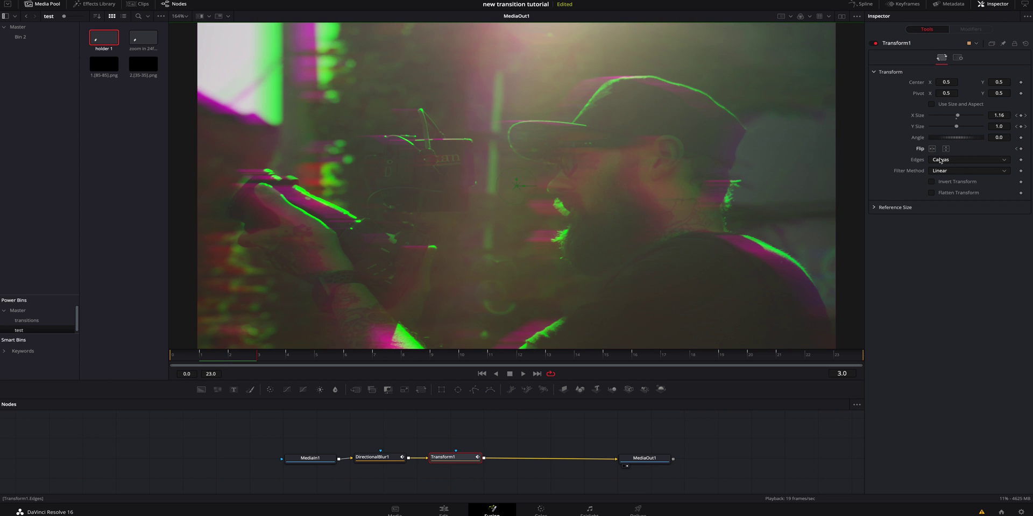
click(932, 149)
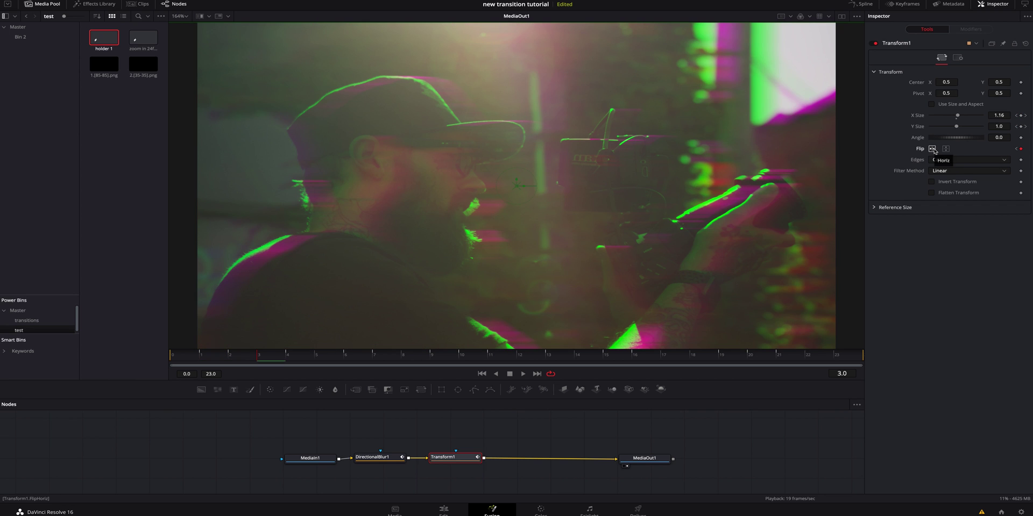
key(Right)
key(Right)
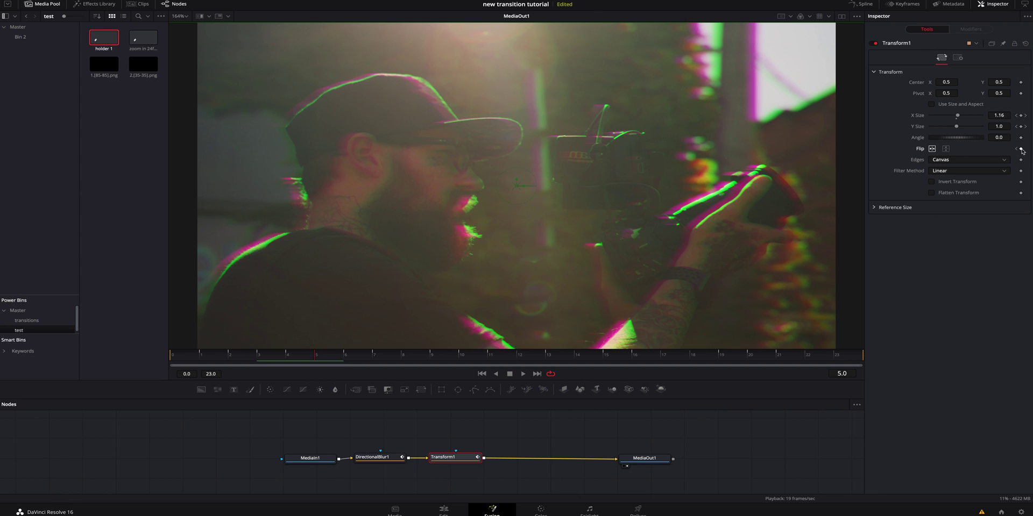
click(933, 149)
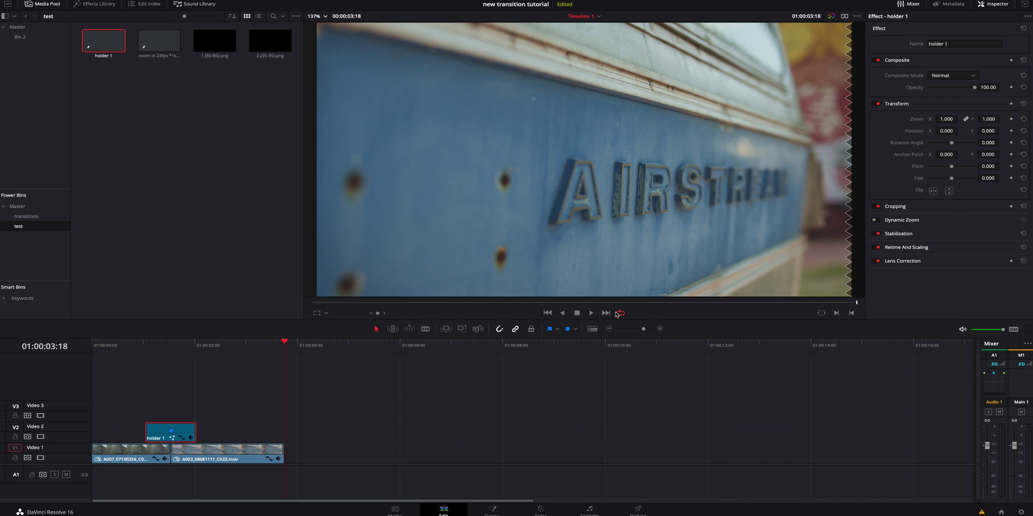
key(space)
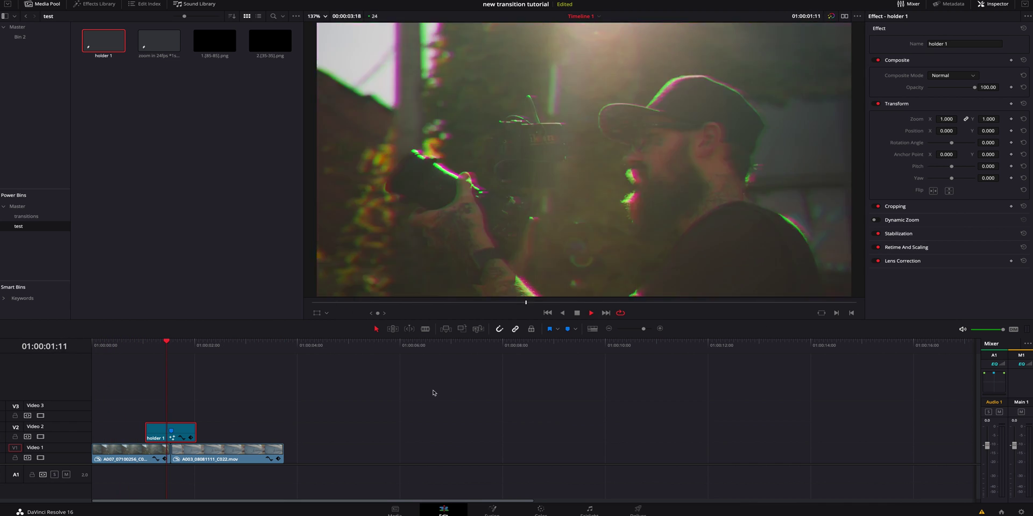